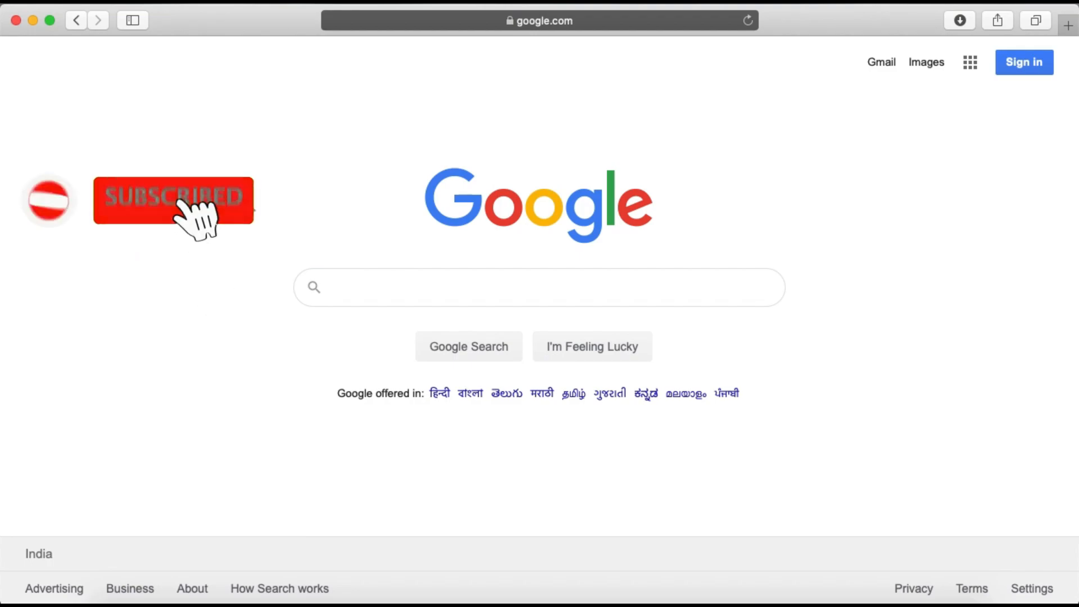
Search Google for "postermywall"
text(P)
key(BackSpace)
text(posterm)
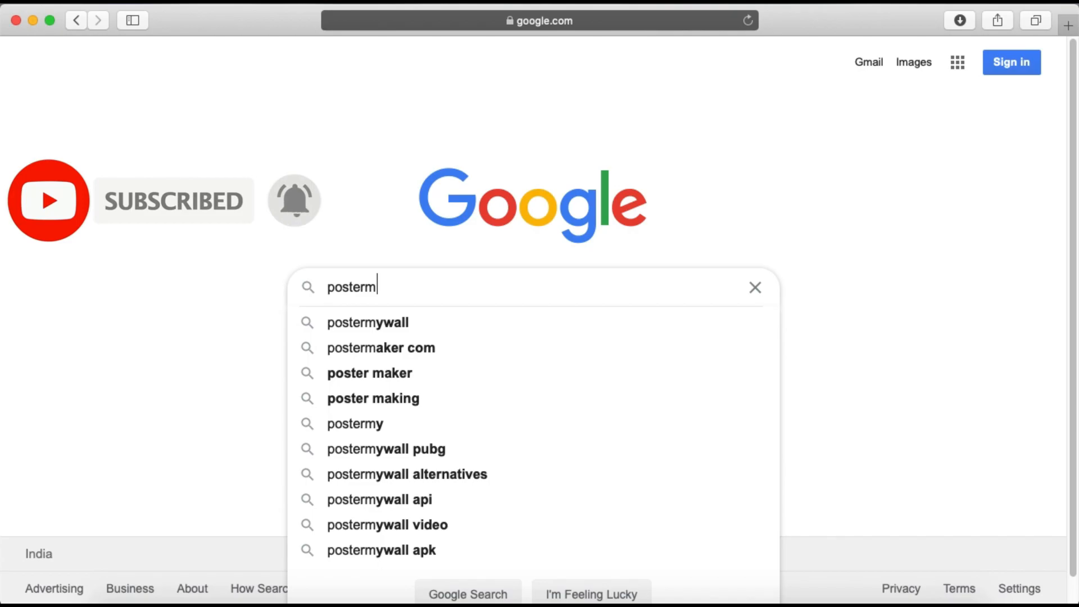
key(Down)
key(Return)
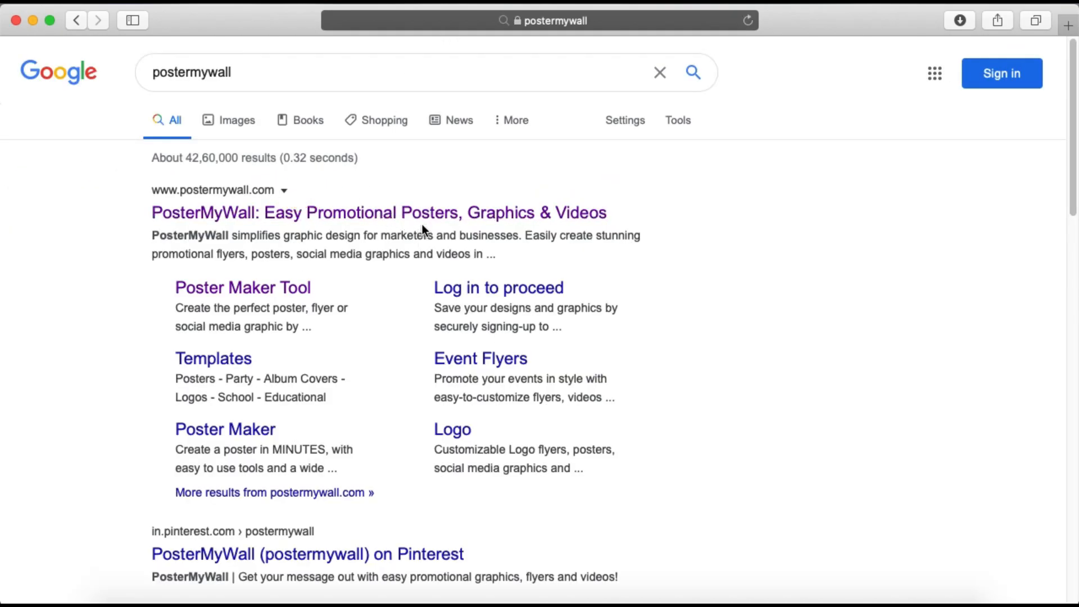
Open the main PosterMyWall website from the search results
scroll(308, 219, up, 5)
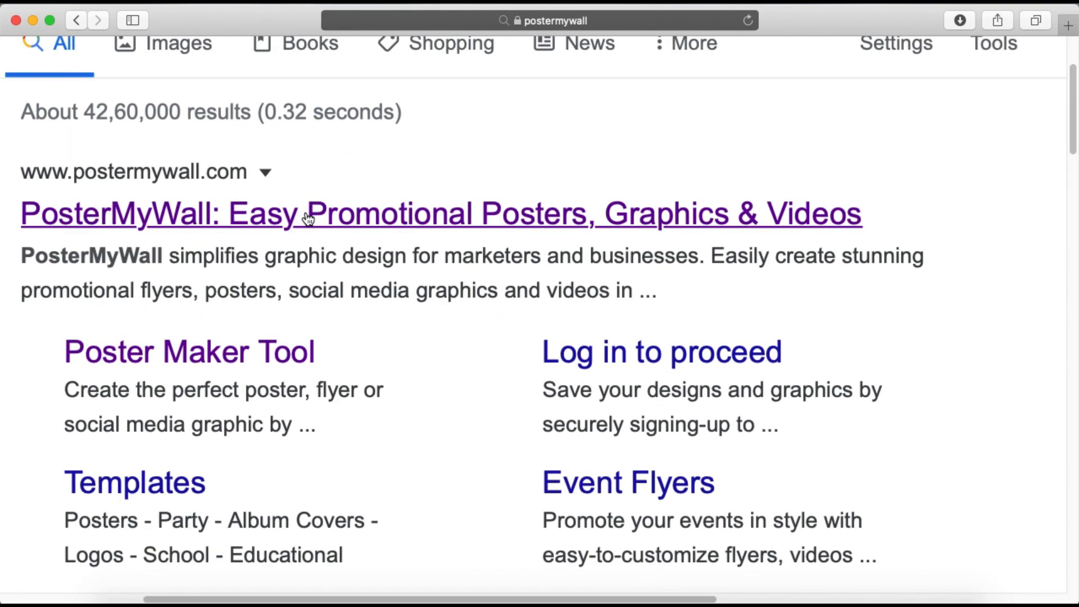
scroll(308, 218, left, 4)
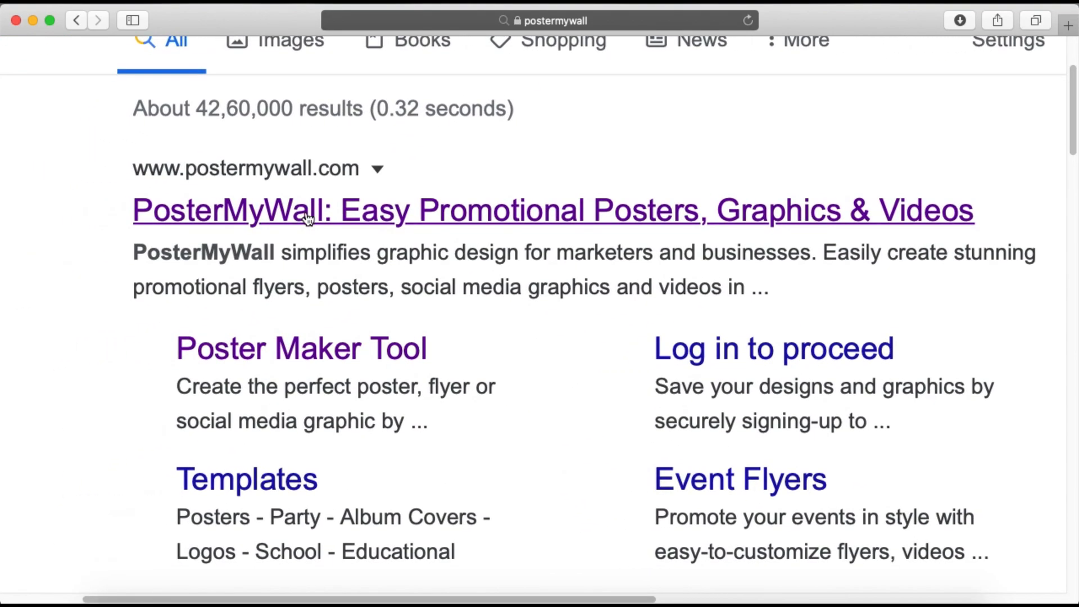
click(371, 224)
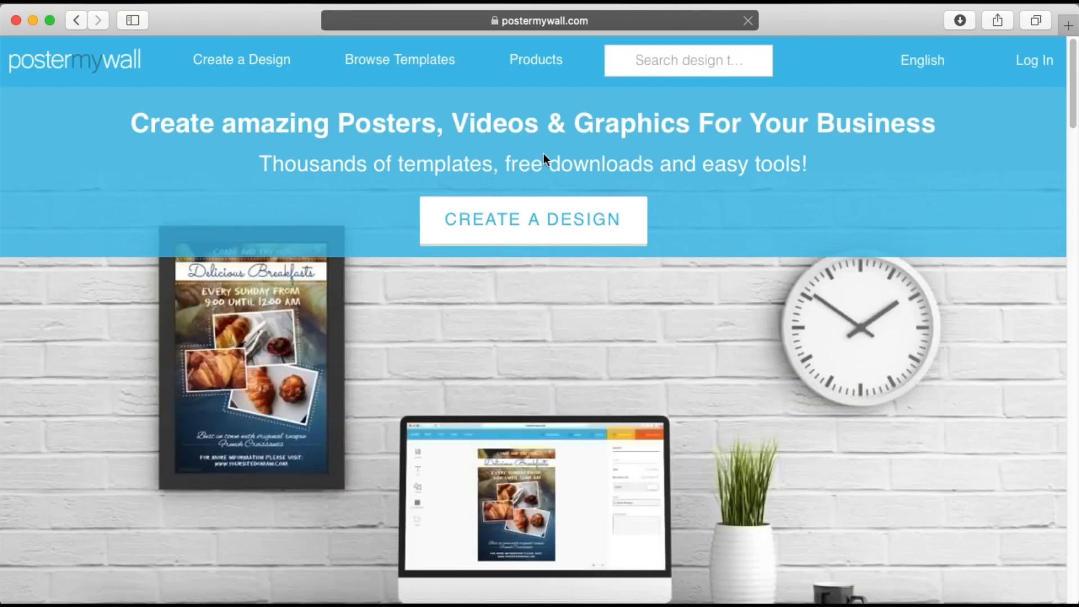
Sign up for a free account with the e-mail address and the account password entered twice, opting out of promotions and updates
click(1007, 76)
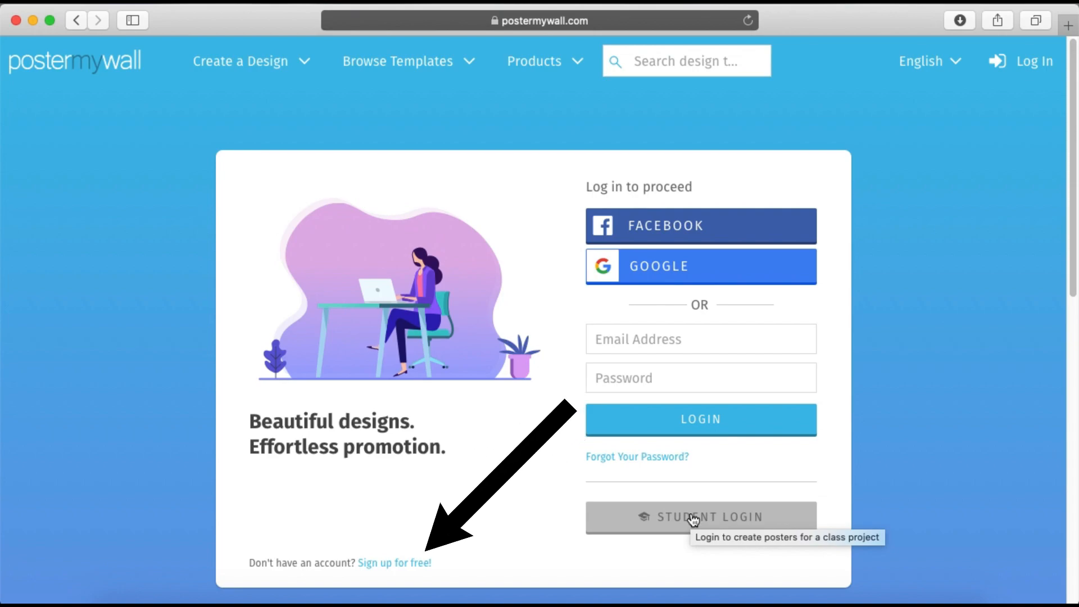
click(400, 565)
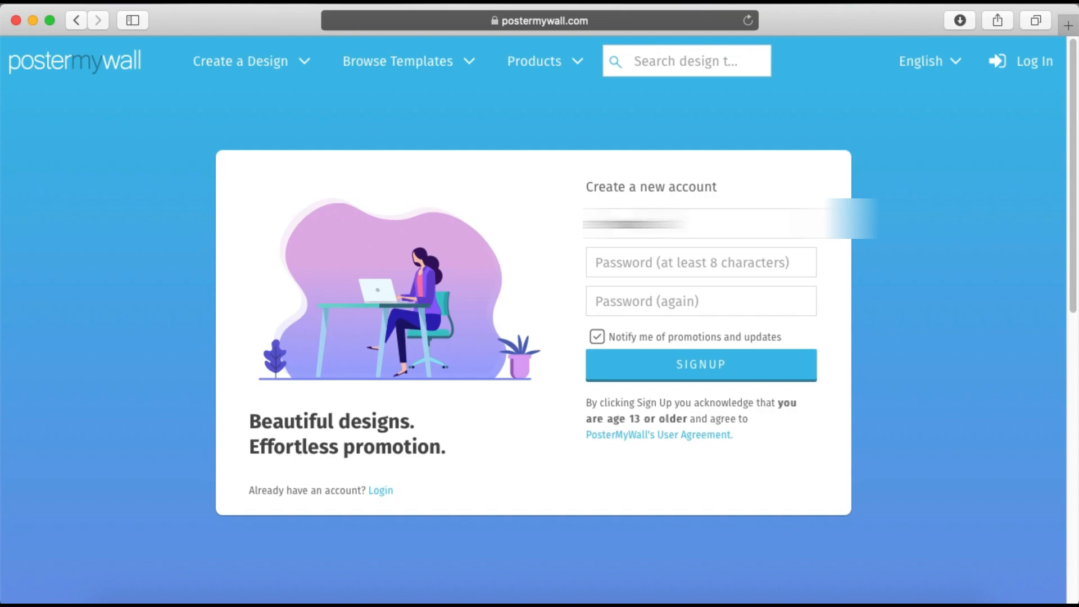
text(.com)
key(Tab)
text(•••••••••)
key(Tab)
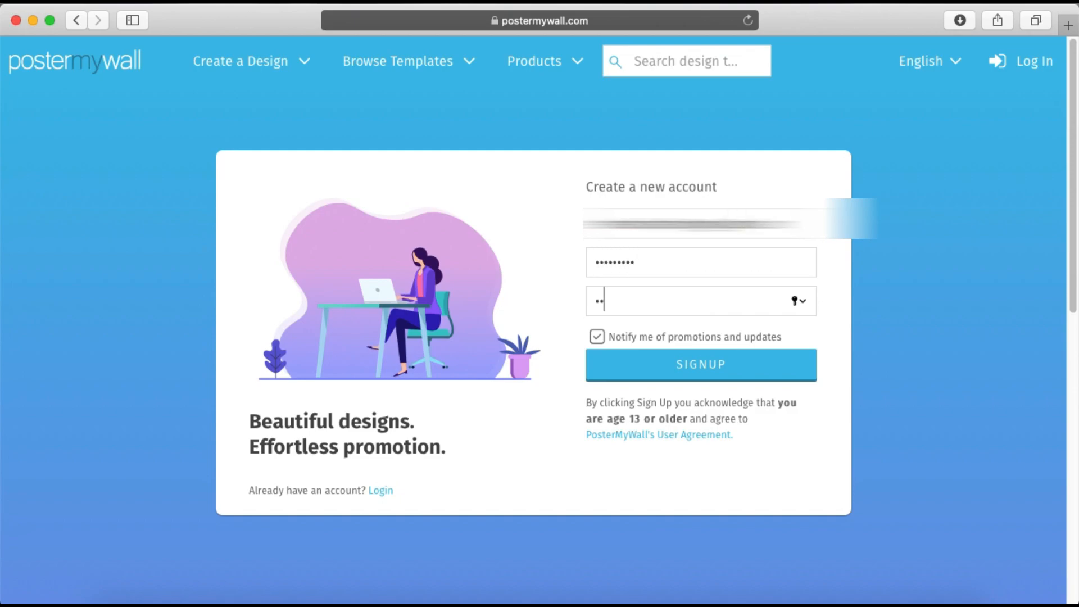
text(•••••••••)
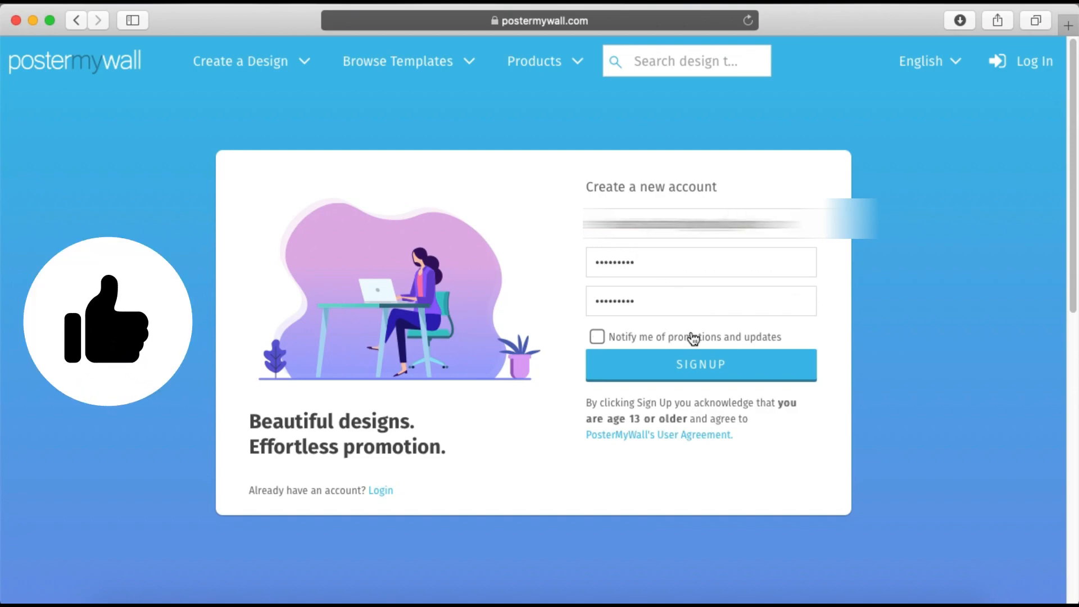
click(723, 365)
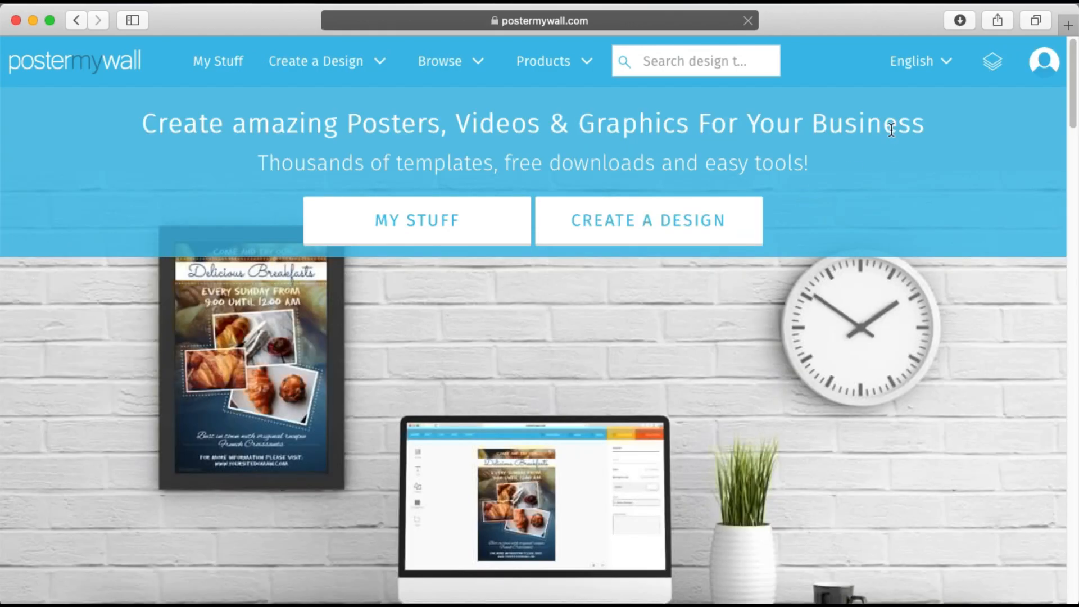
Start creating a new design rather than a video
click(1046, 74)
mouse_move(302, 66)
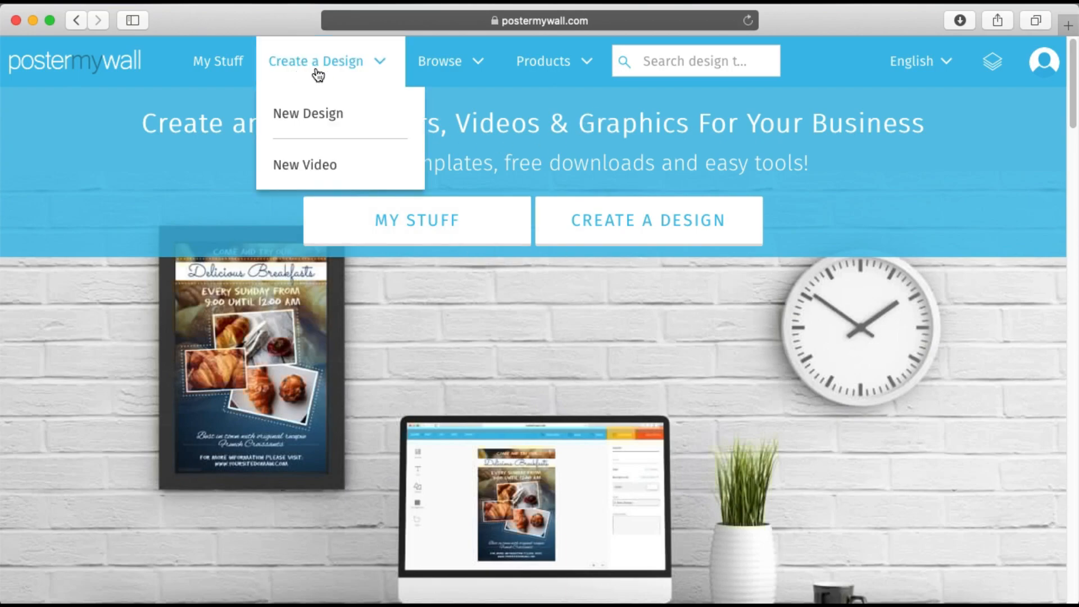
scroll(296, 73, up, 5)
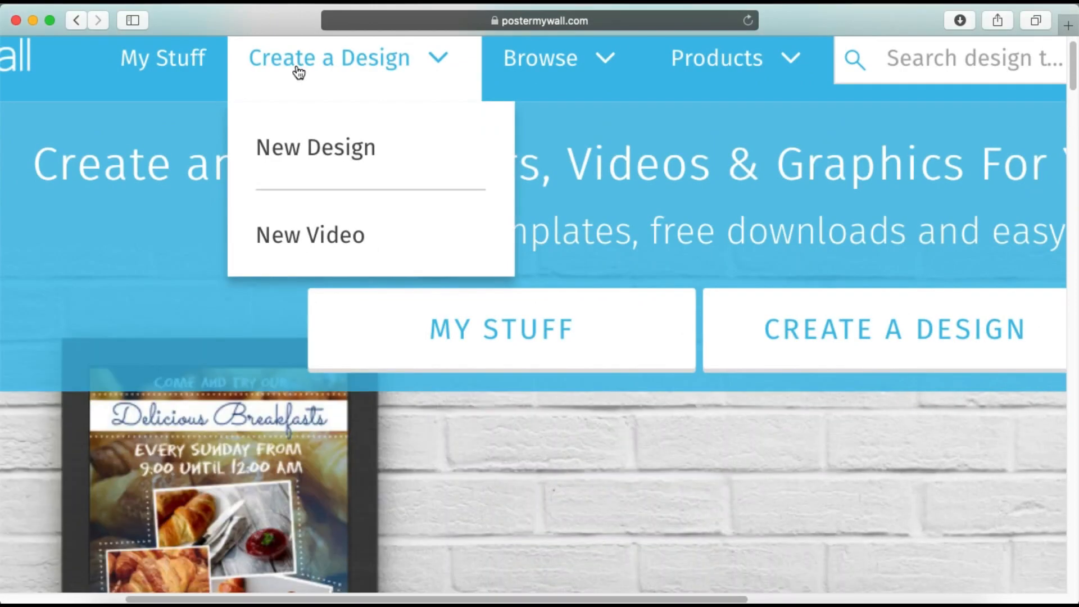
scroll(298, 73, up, 1)
scroll(298, 73, left, 1)
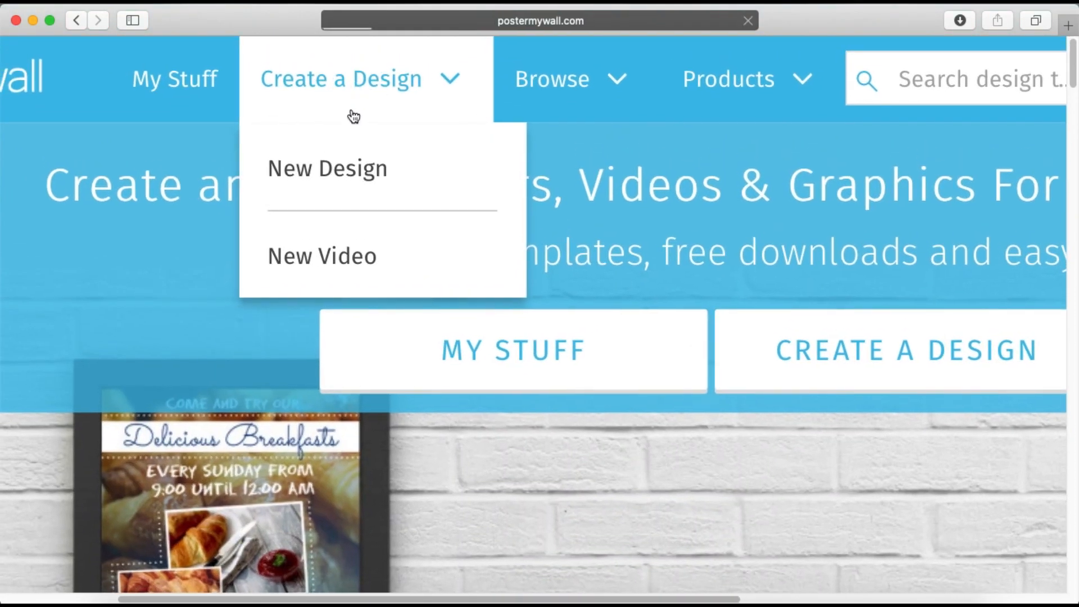
click(322, 235)
Search the templates for "logo" and look through the first results
click(513, 196)
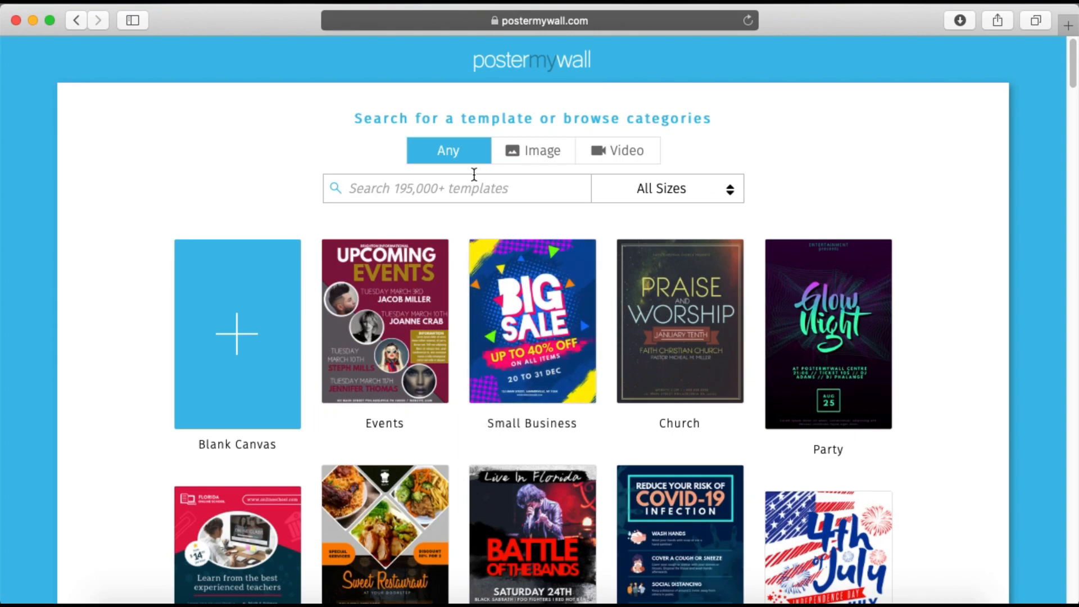
text(logo)
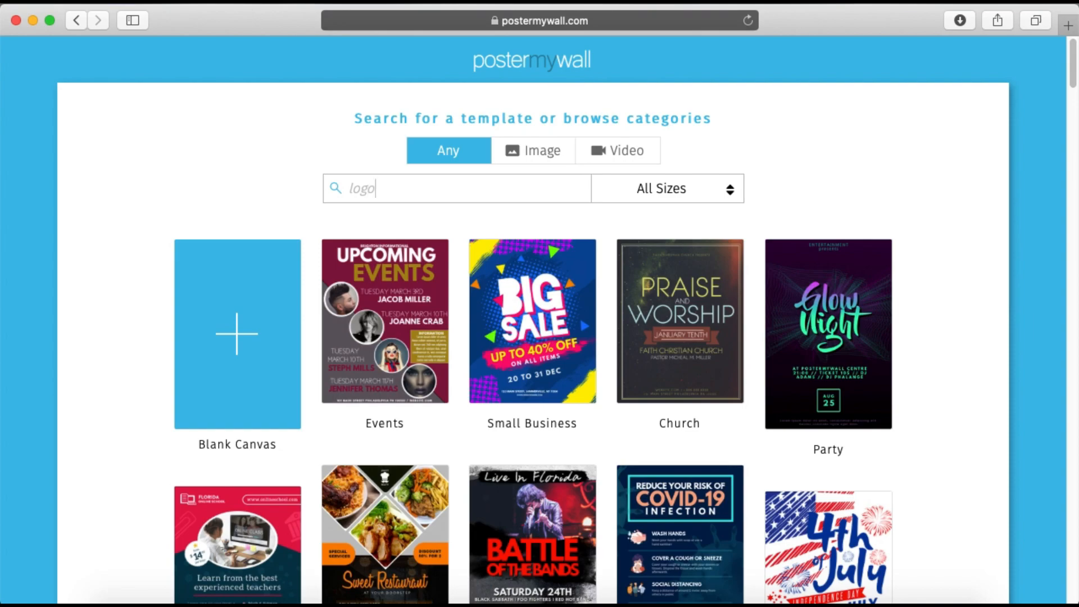
key(Return)
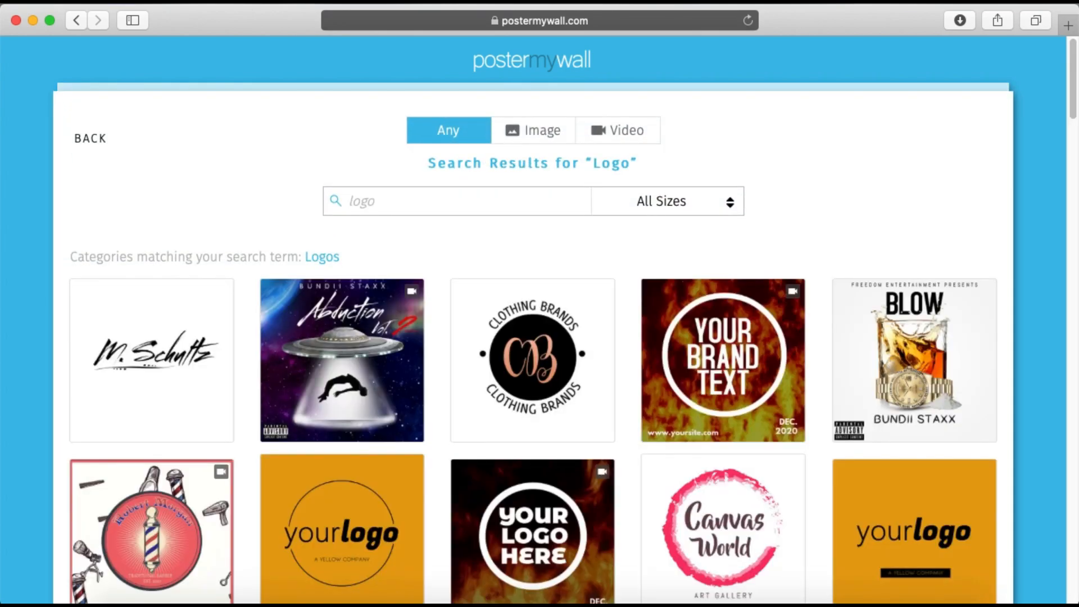
scroll(585, 349, down, 5)
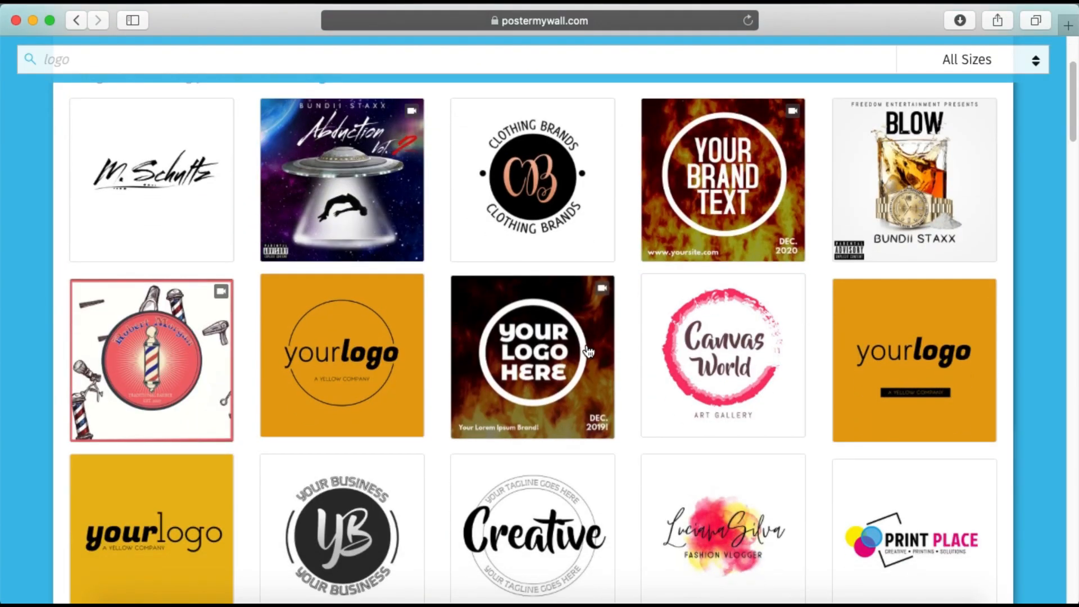
scroll(587, 351, down, 10)
scroll(587, 349, down, 3)
scroll(587, 350, up, 15)
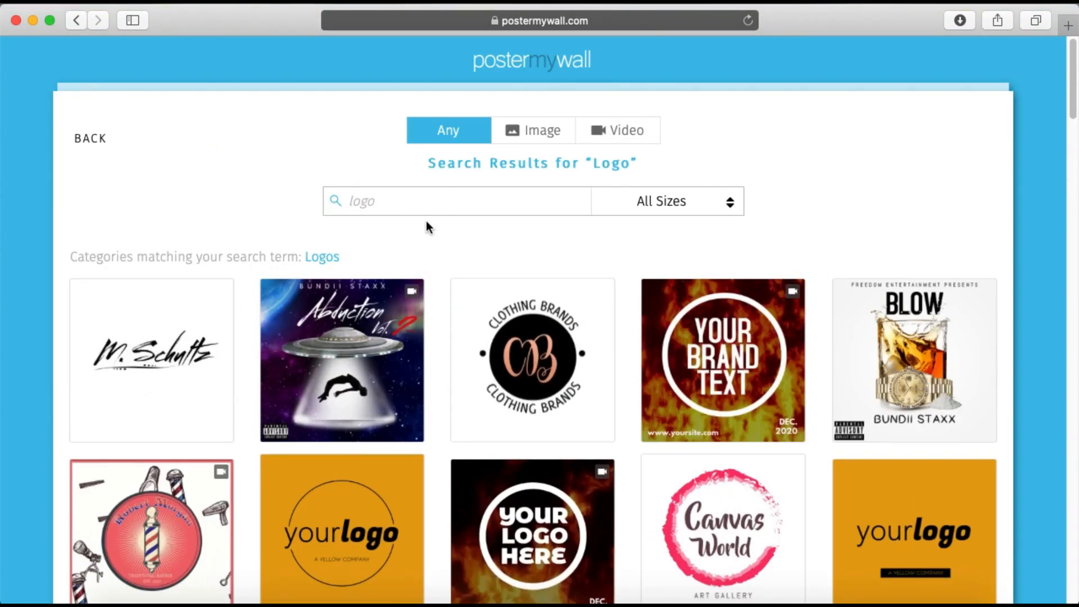
Replace the template search term with "tech logo" and run the search
drag(392, 197, 299, 191)
text(tech h)
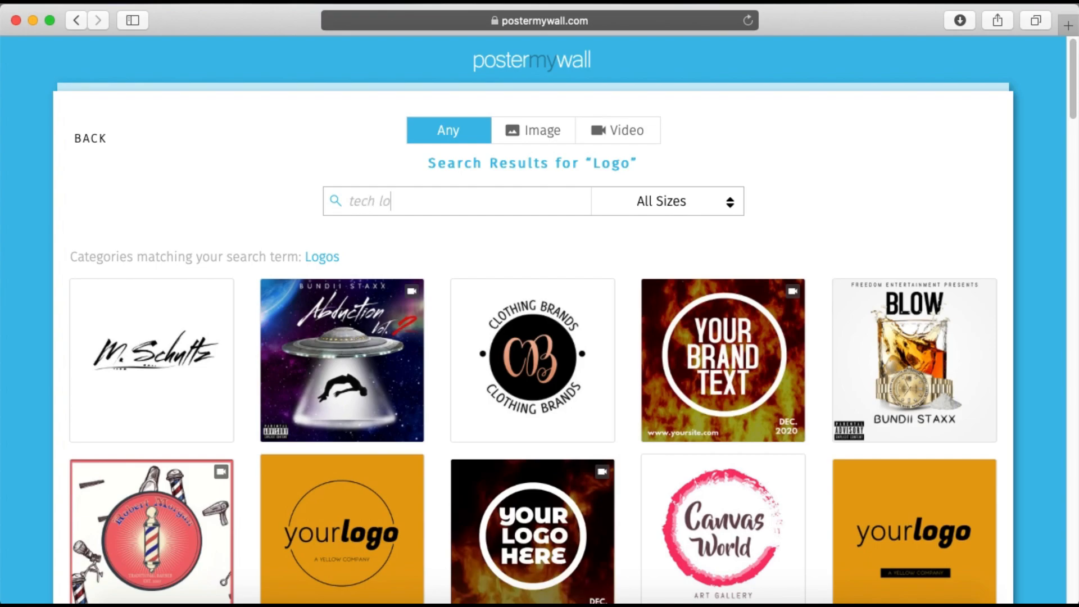
key(Return)
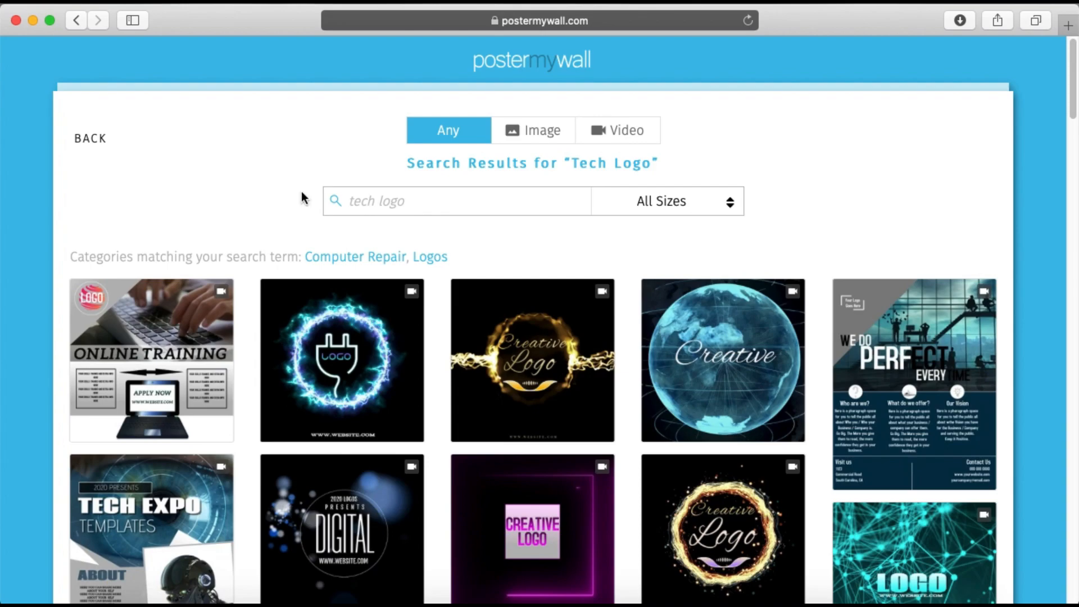
Look through the tech logo templates for a suitable logo design
scroll(453, 319, down, 10)
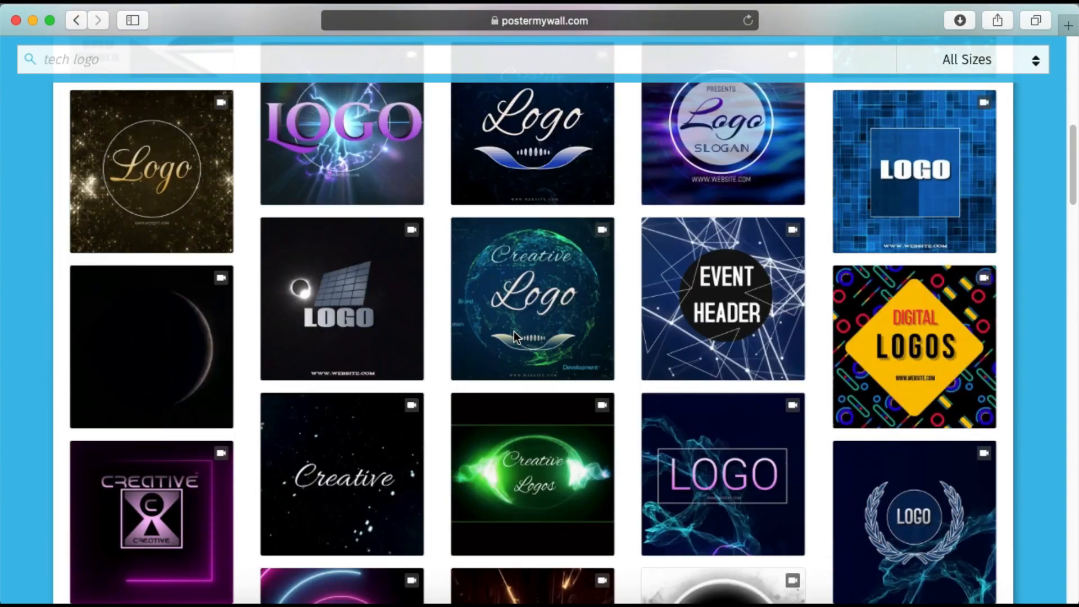
scroll(514, 331, down, 10)
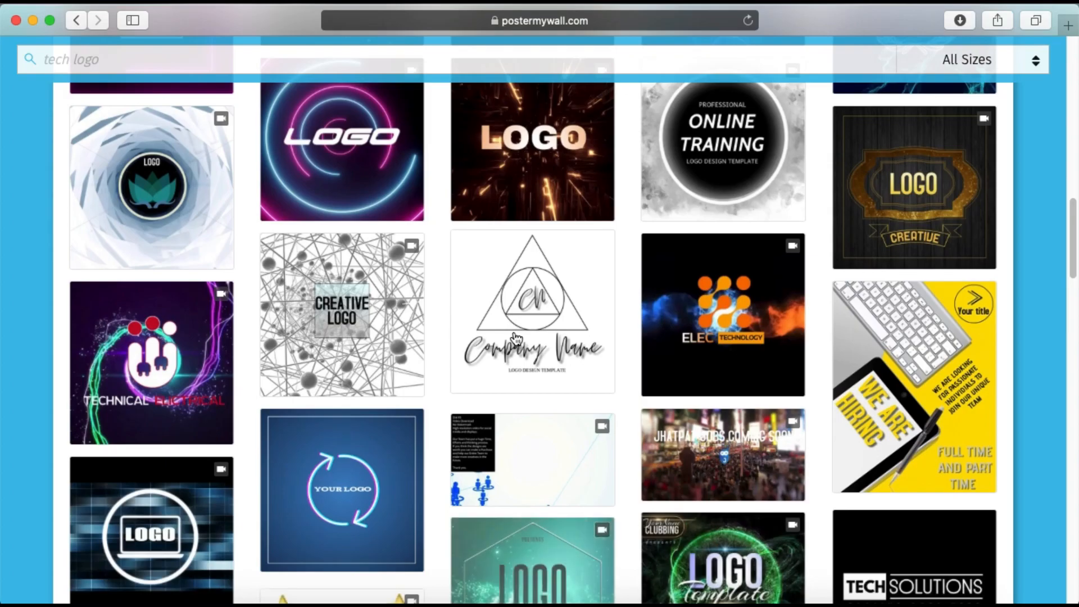
scroll(516, 337, down, 7)
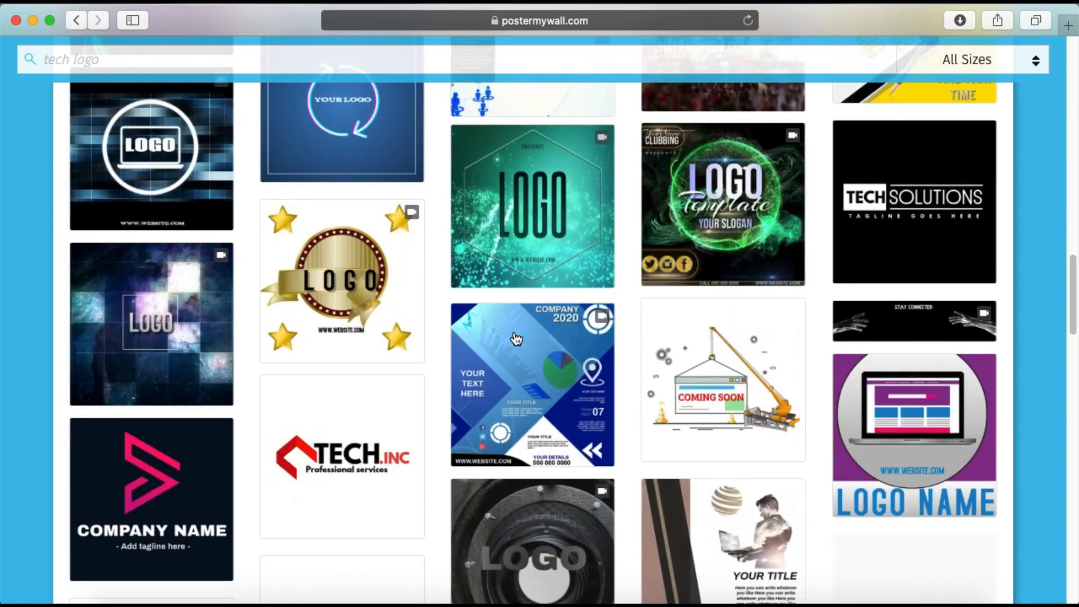
scroll(516, 337, down, 11)
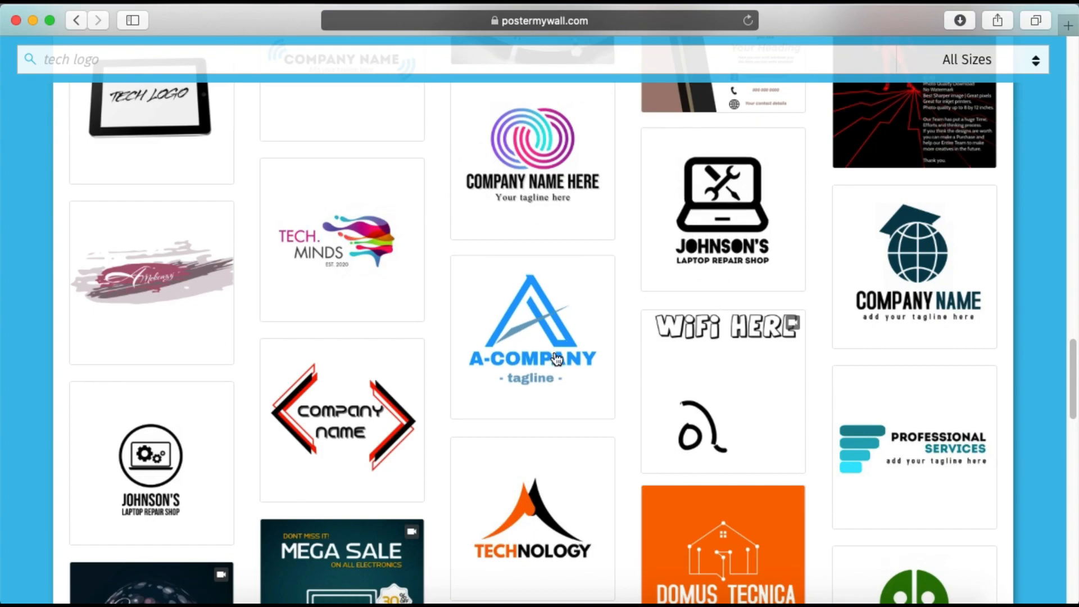
scroll(475, 482, down, 2)
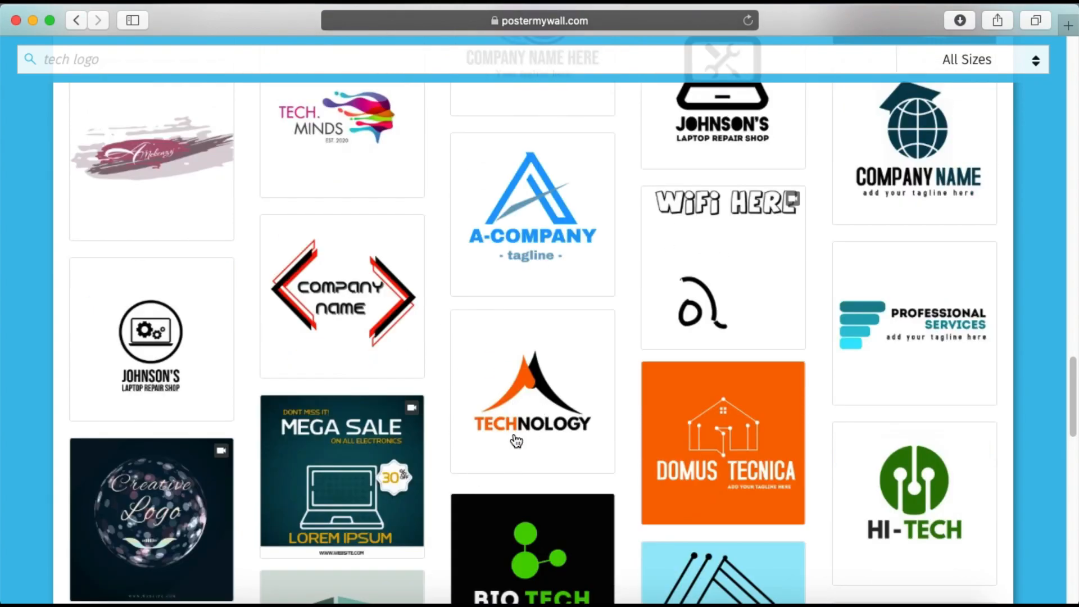
scroll(516, 440, down, 4)
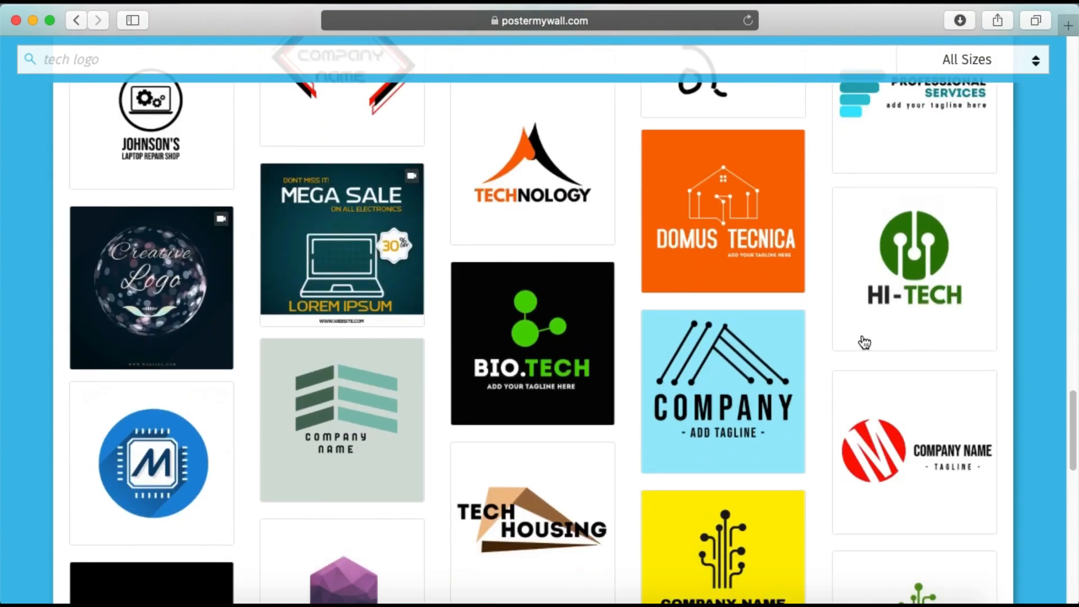
scroll(557, 437, down, 3)
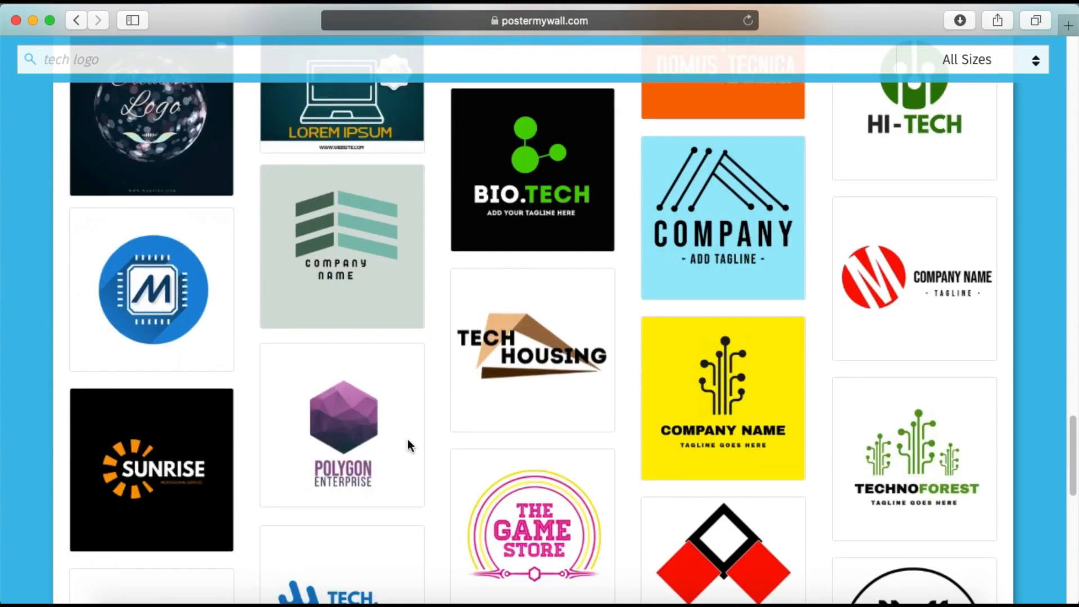
scroll(360, 428, down, 2)
scroll(562, 421, down, 3)
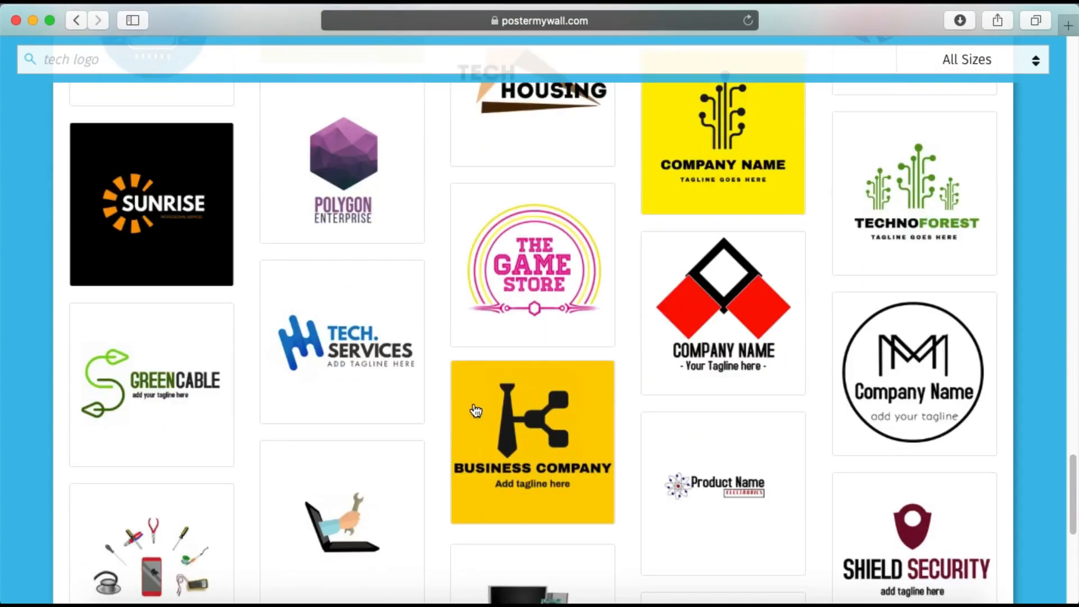
scroll(403, 472, down, 5)
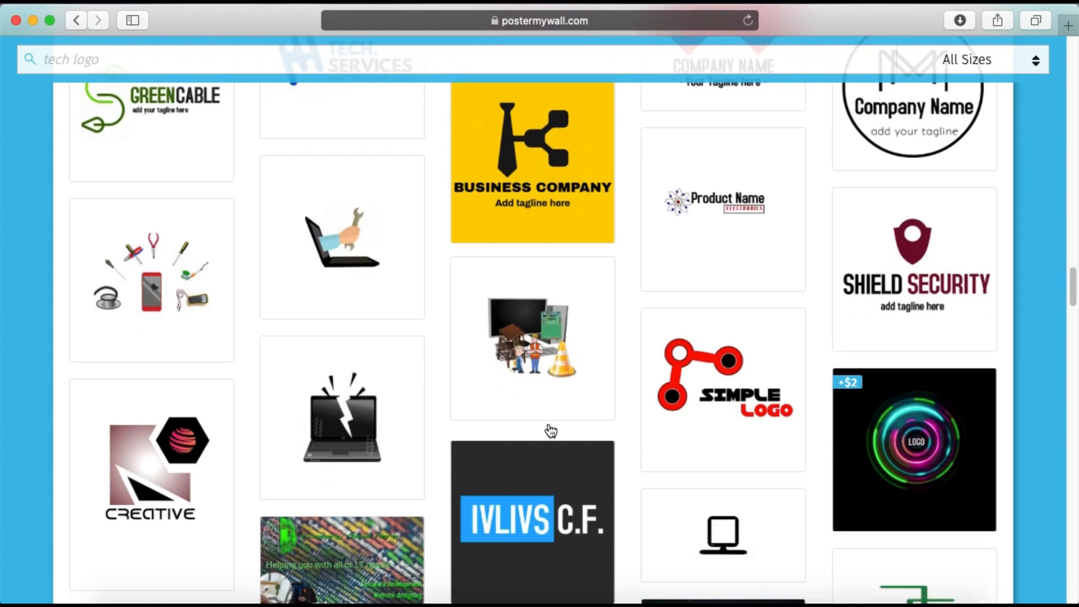
scroll(293, 409, down, 3)
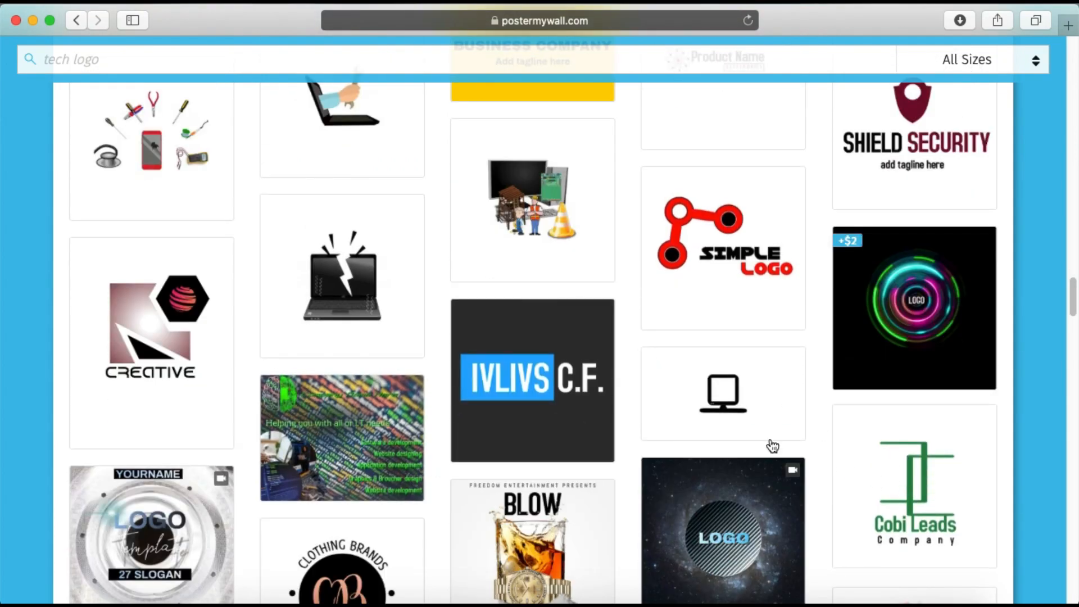
scroll(746, 407, down, 1)
scroll(747, 407, down, 8)
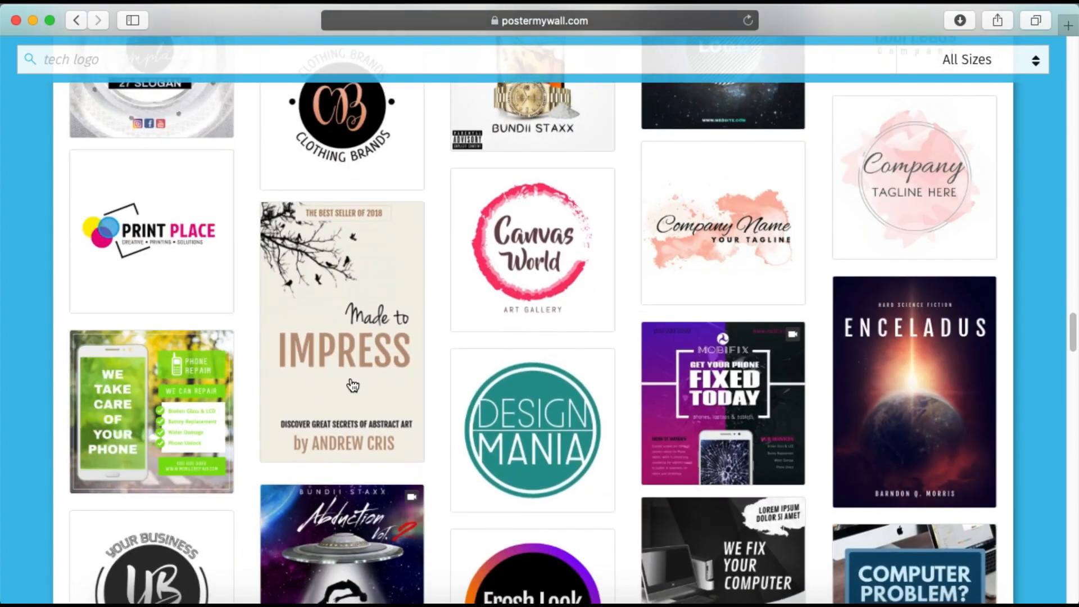
scroll(388, 374, down, 4)
scroll(389, 374, down, 5)
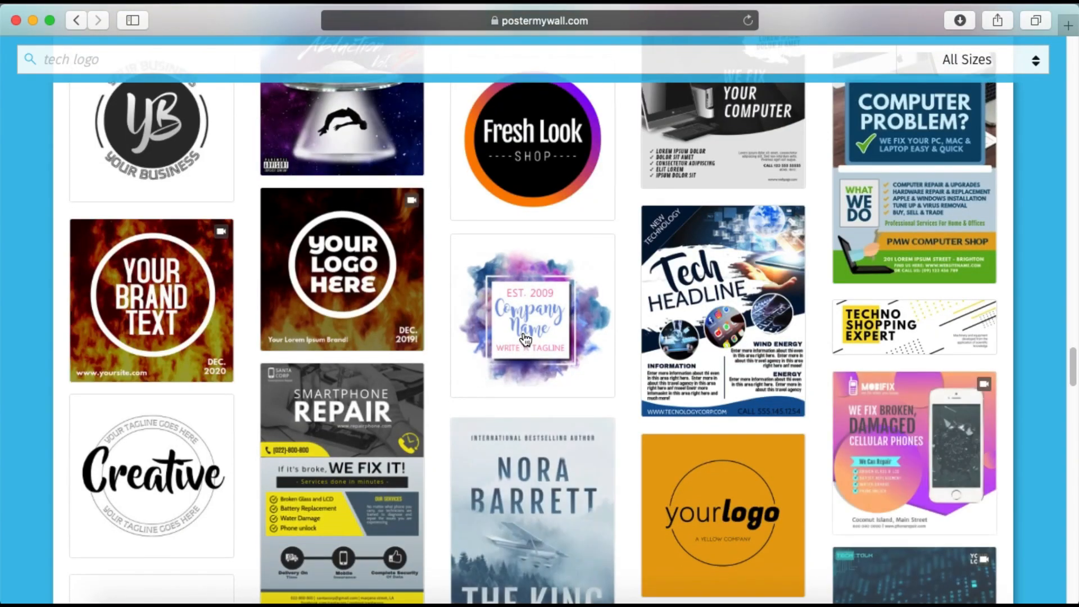
scroll(622, 337, up, 20)
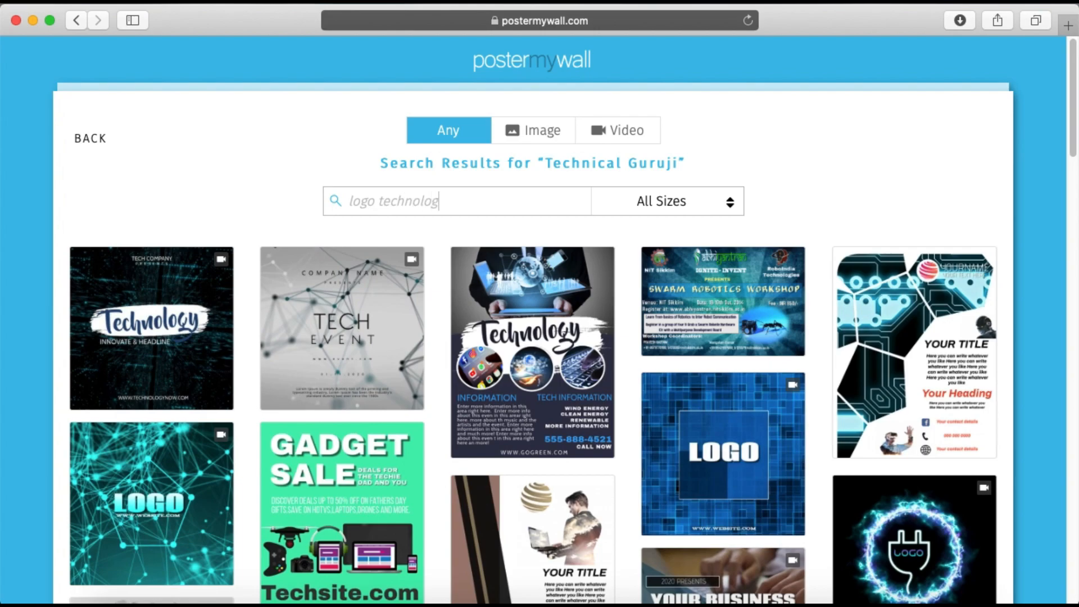
Search the templates for "logo technology" and restrict the results to image templates
text(y)
key(Return)
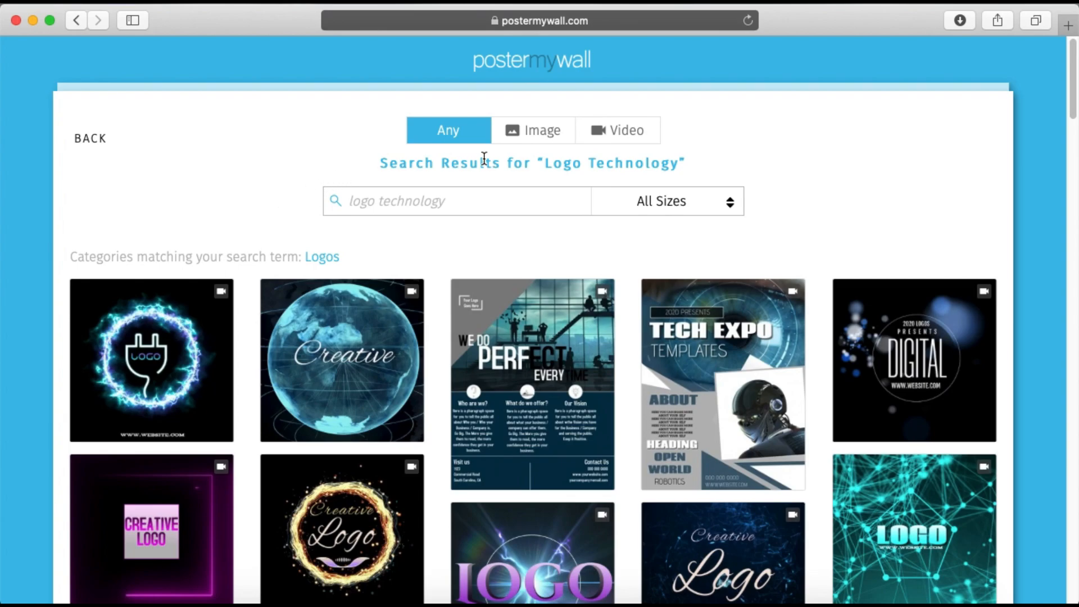
click(509, 135)
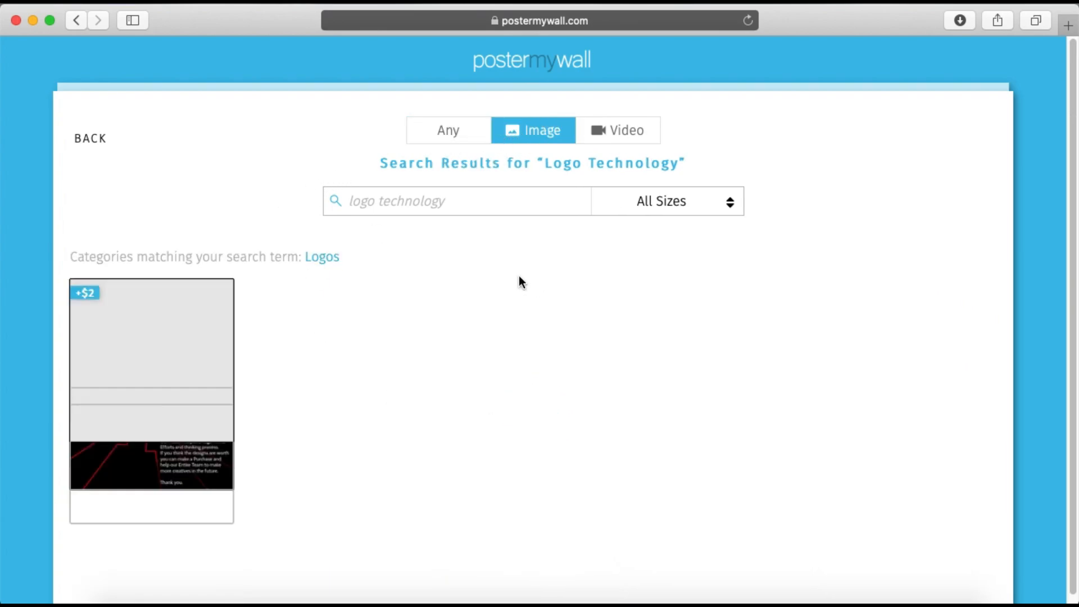
Look through the "logo technology" image results for a suitable logo template
scroll(590, 356, down, 2)
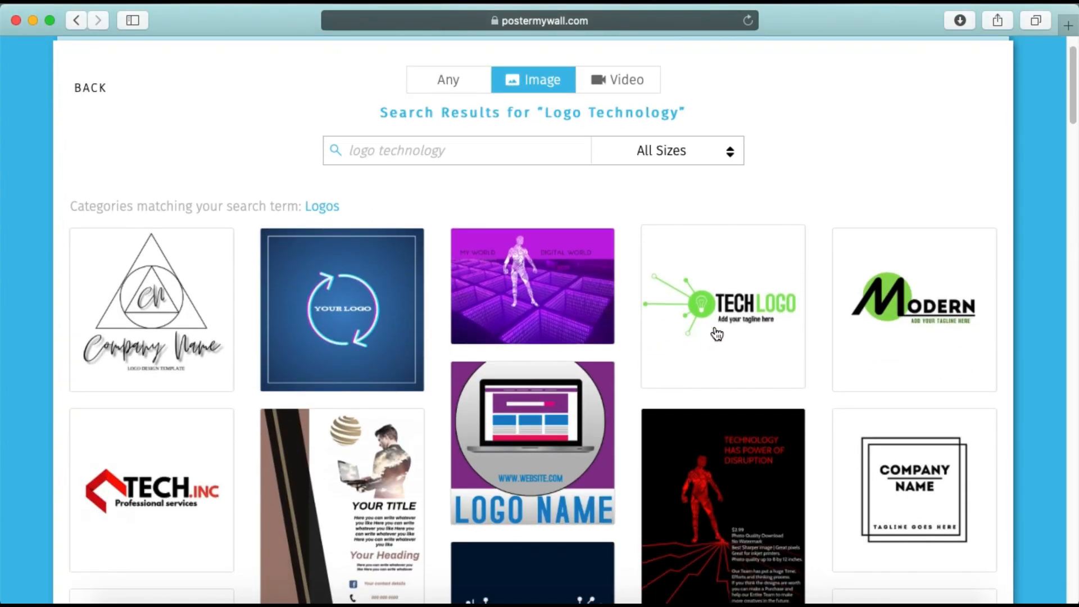
scroll(300, 400, down, 5)
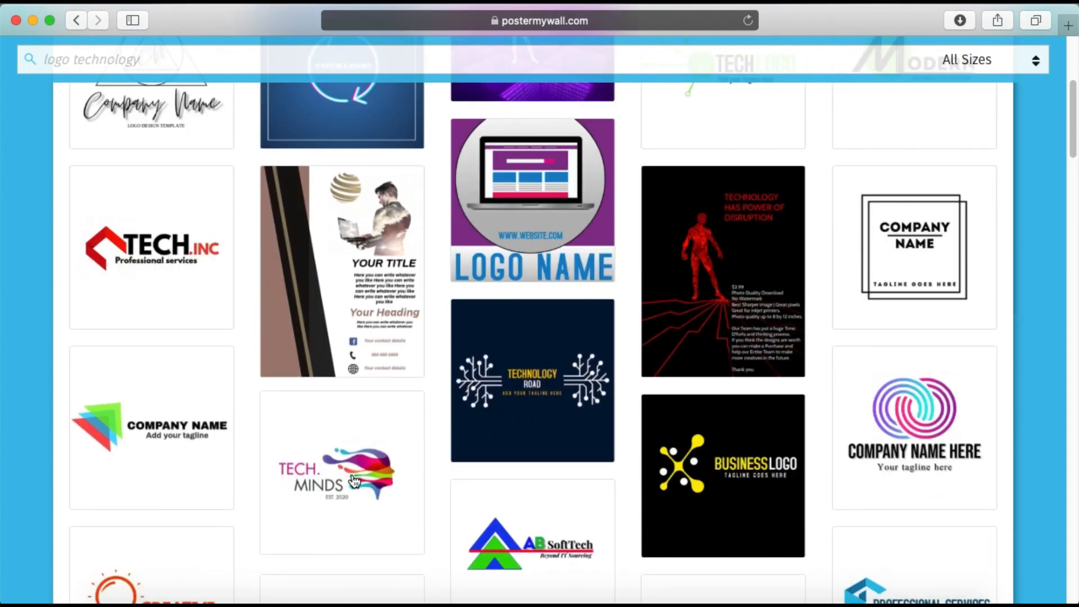
scroll(841, 465, down, 4)
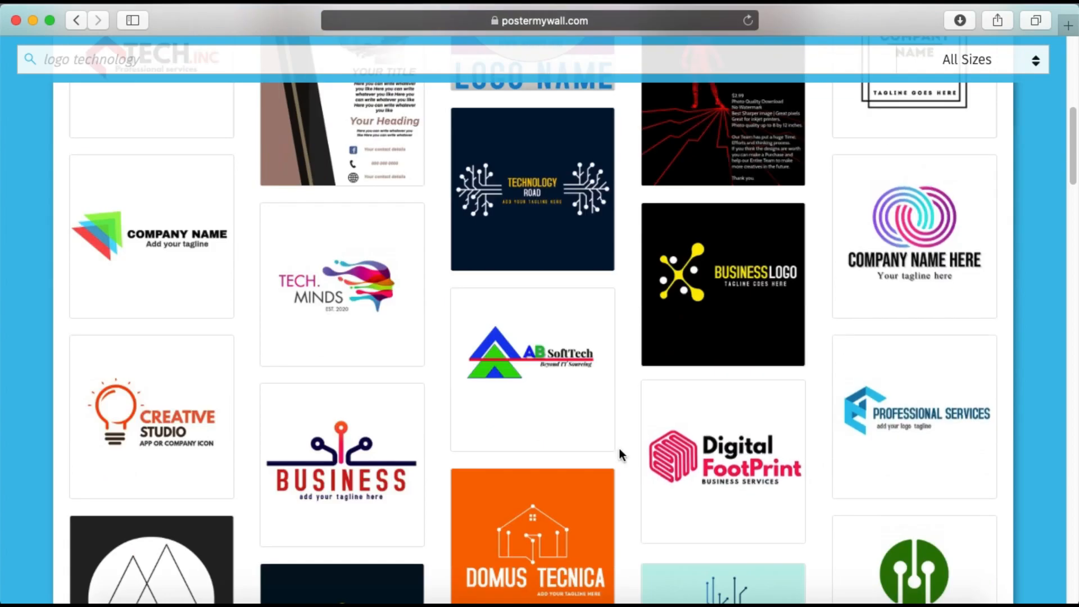
scroll(289, 420, down, 3)
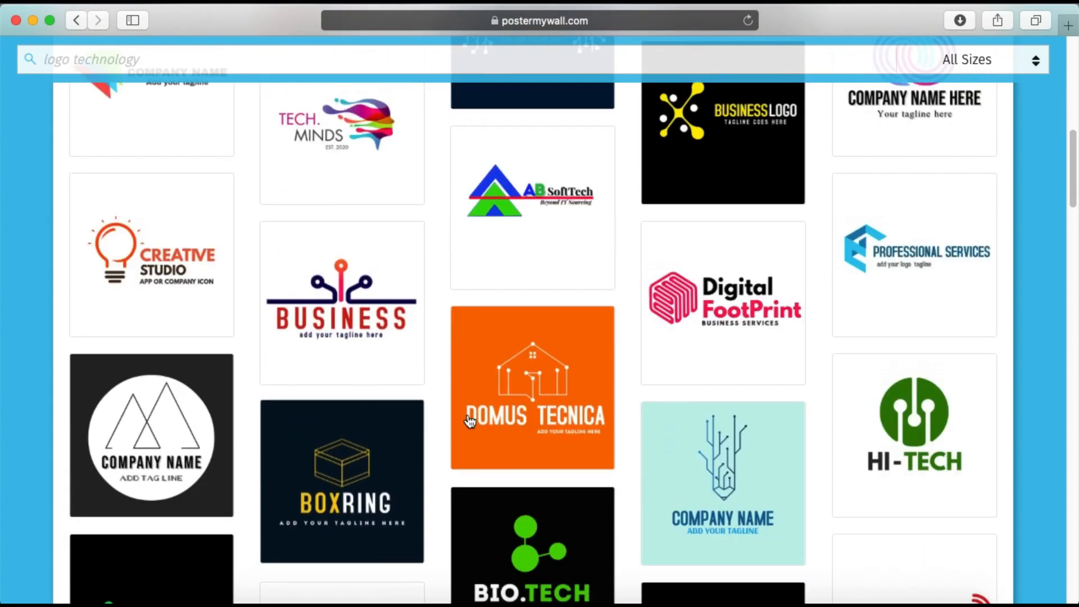
scroll(509, 471, down, 6)
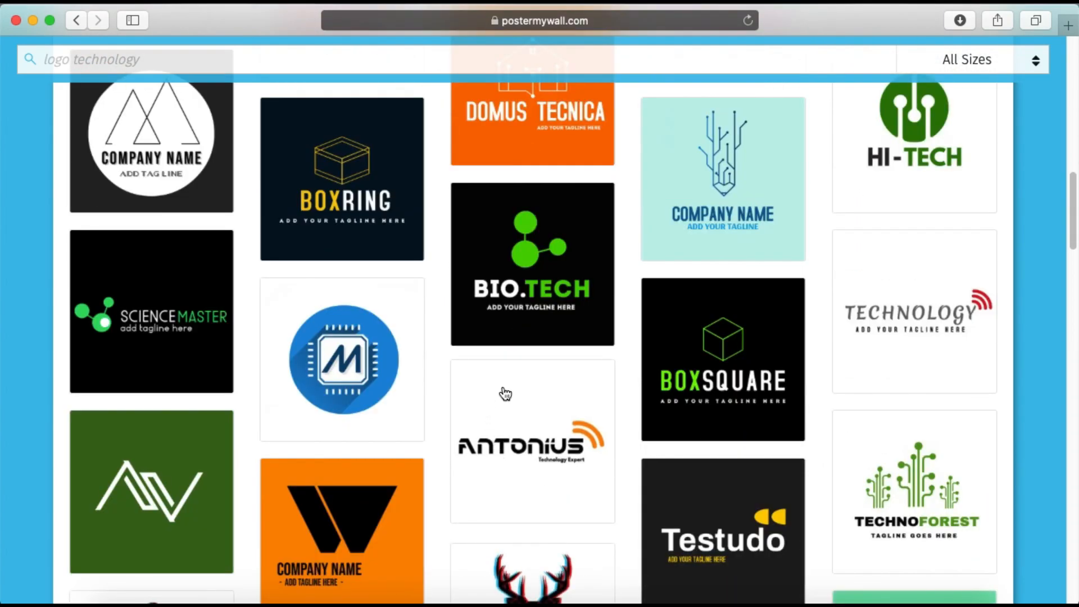
scroll(498, 384, down, 10)
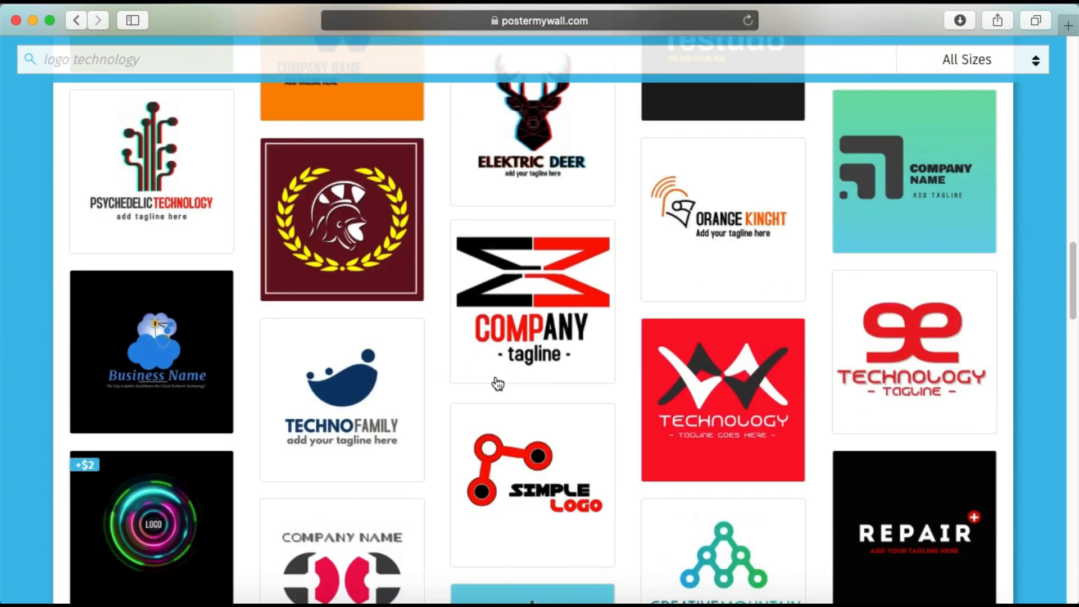
scroll(498, 384, down, 7)
scroll(497, 384, up, 20)
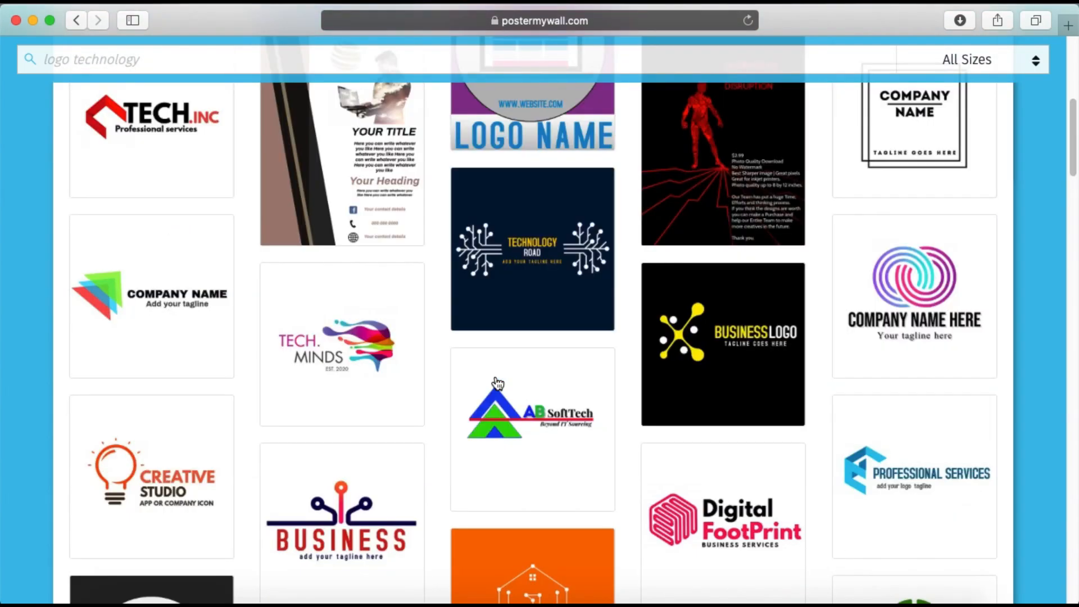
scroll(594, 396, down, 3)
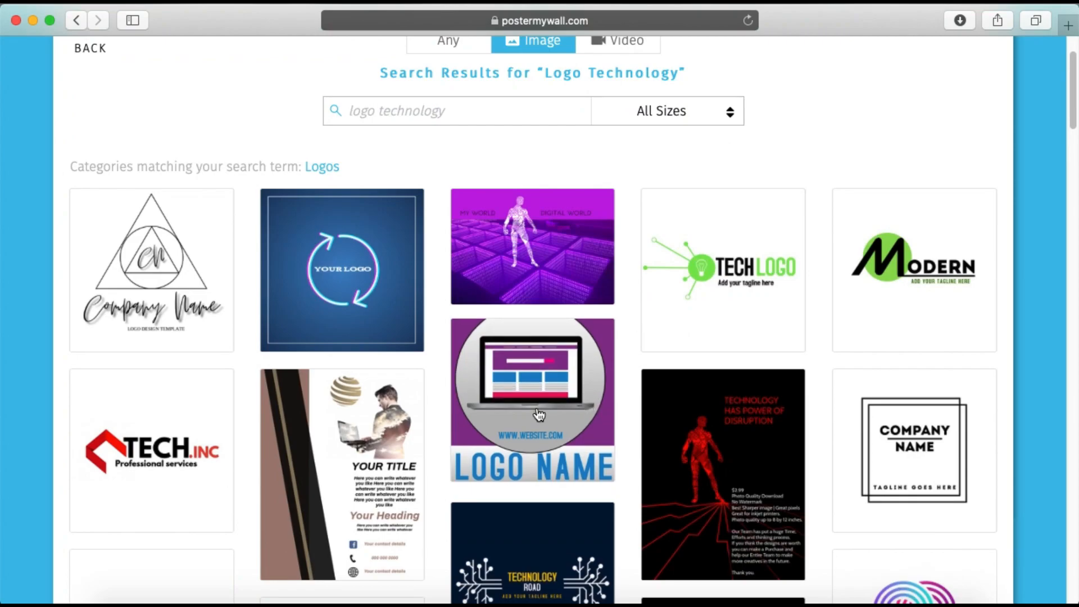
scroll(721, 417, up, 3)
scroll(721, 416, down, 5)
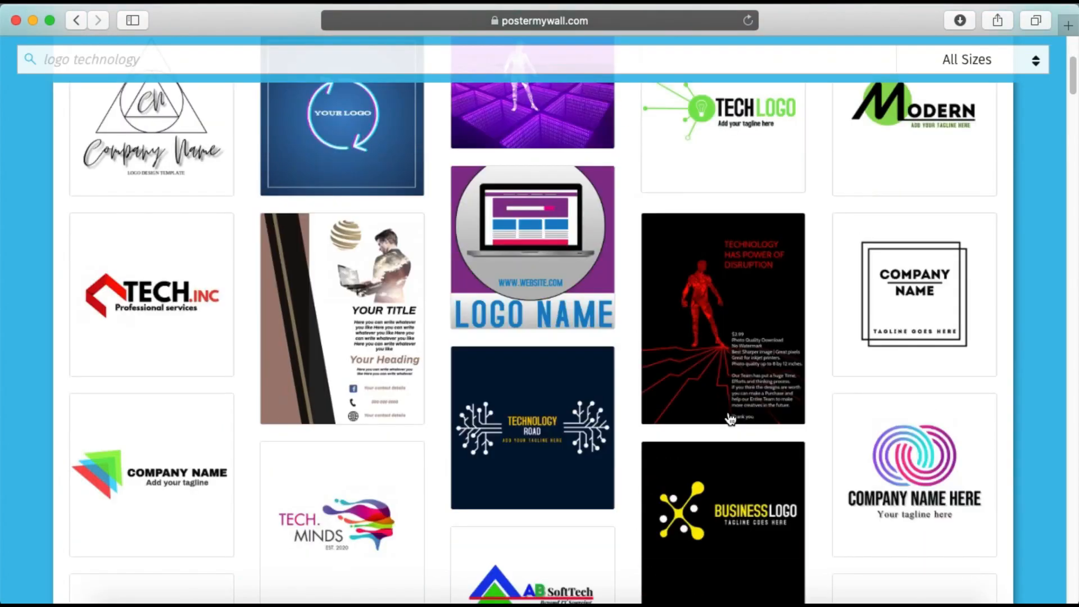
Choose the red and black "TECH.INC Professional services" logo template and open it for customization
click(162, 320)
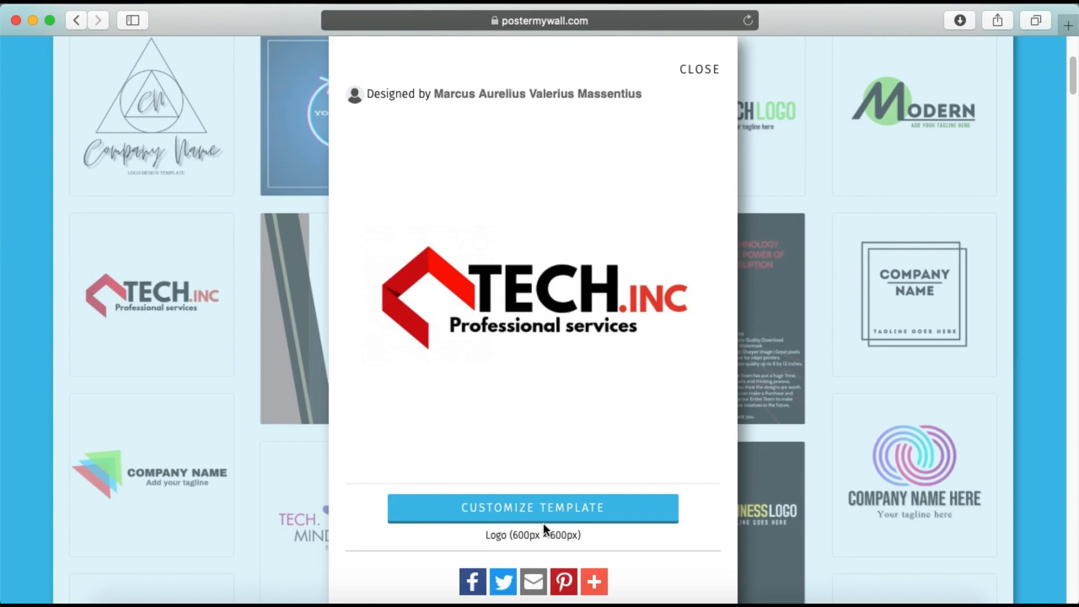
scroll(535, 521, up, 5)
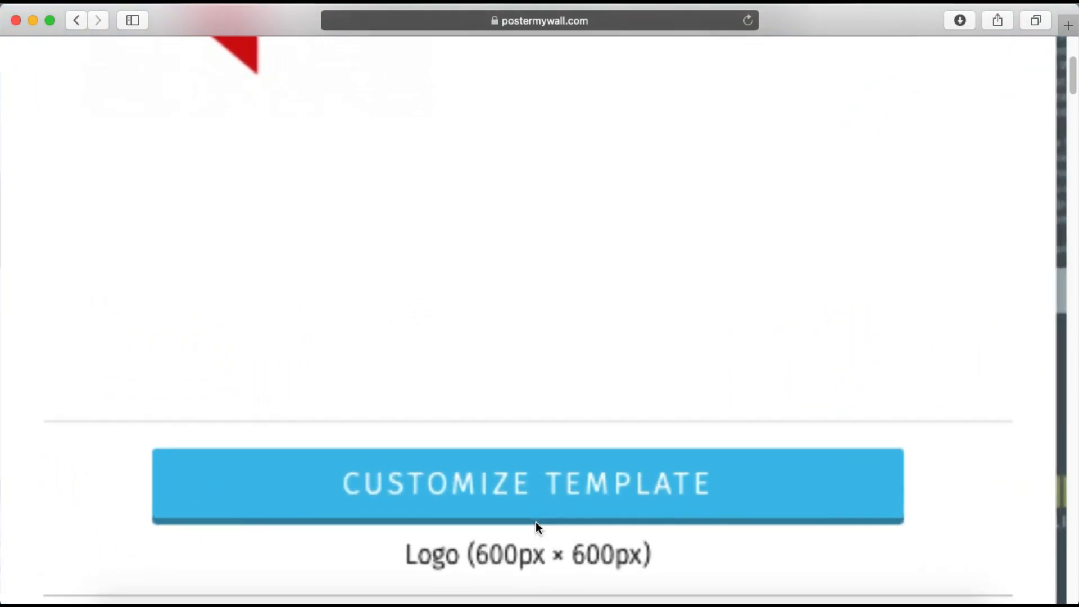
scroll(515, 382, down, 5)
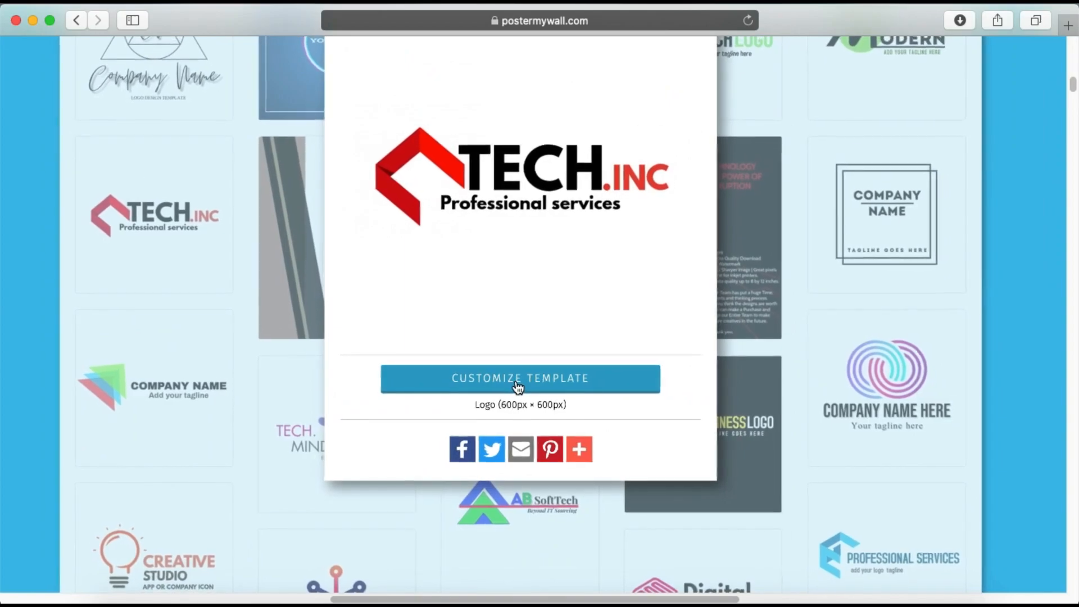
click(557, 507)
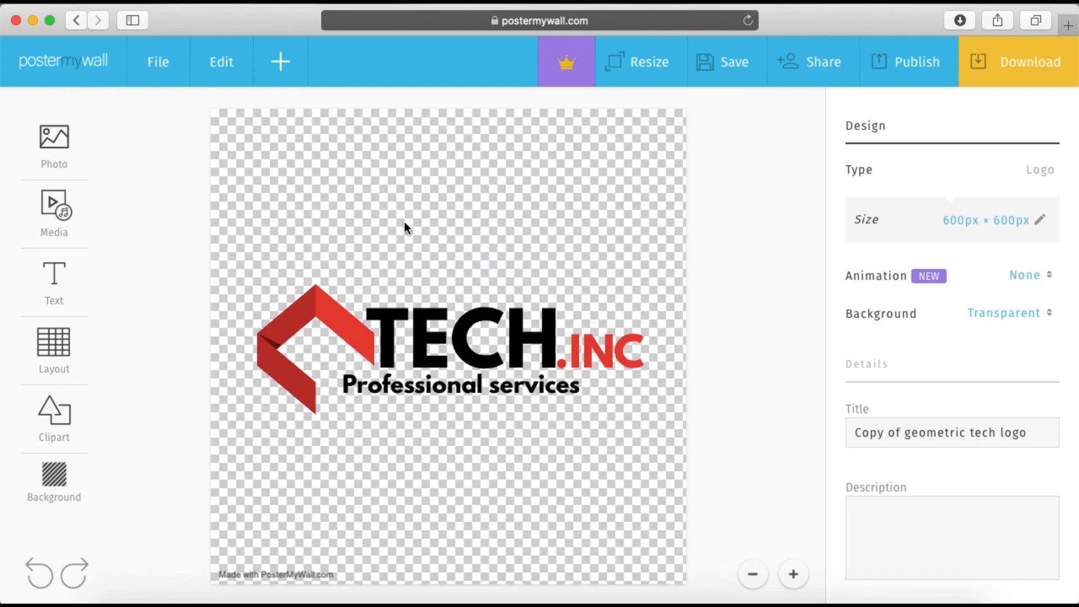
Move the "Professional services" tagline and the ".INC" text down below "TECH" to separate the text elements
click(465, 347)
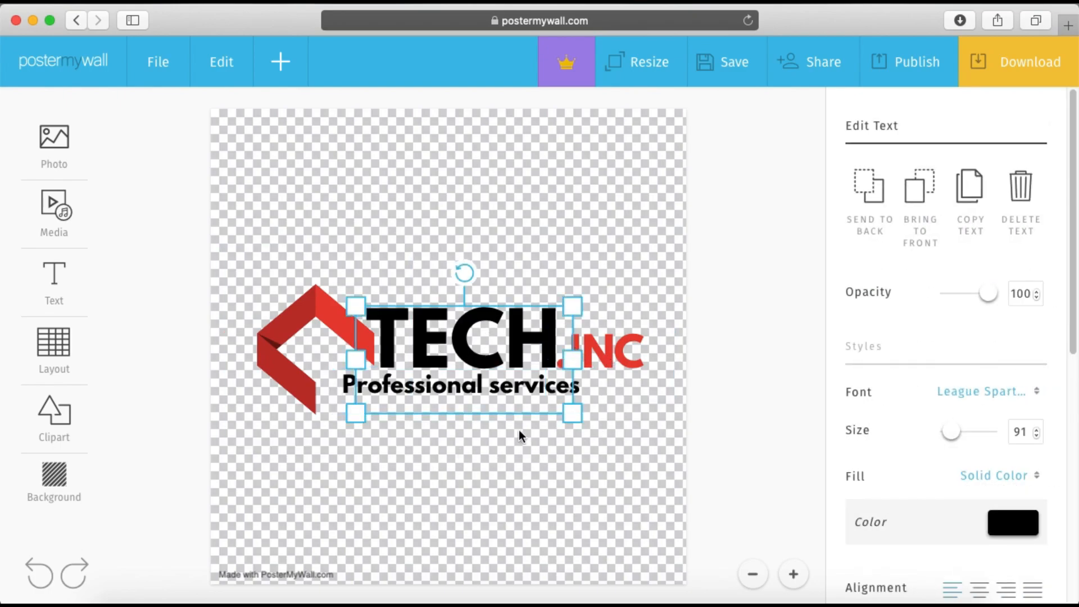
drag(499, 399, 496, 509)
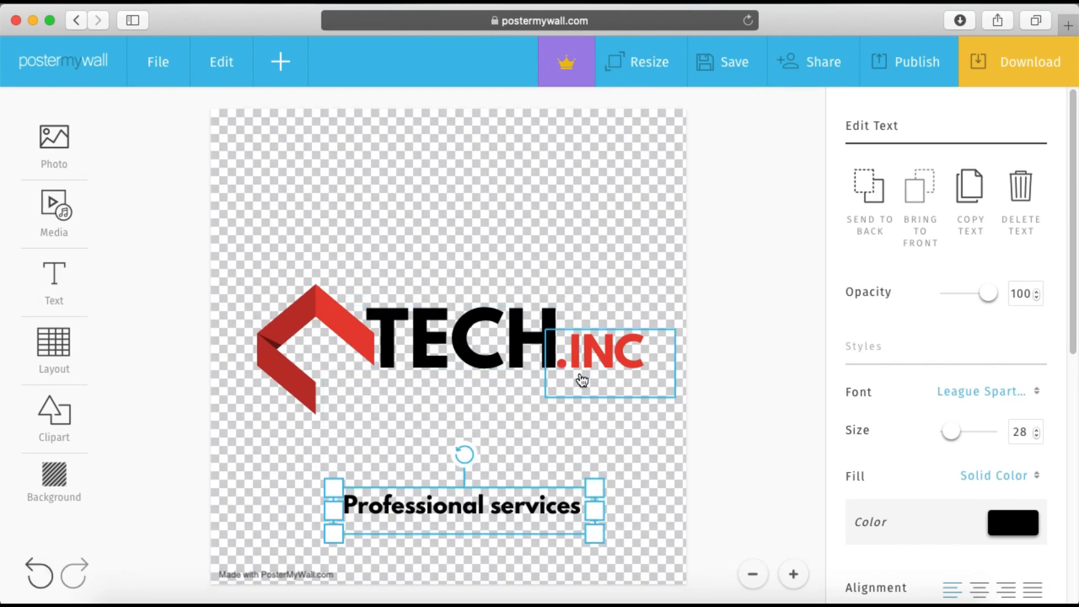
drag(578, 380, 507, 439)
Extend the black "TECH" text to read "TECHNICAL"
click(535, 357)
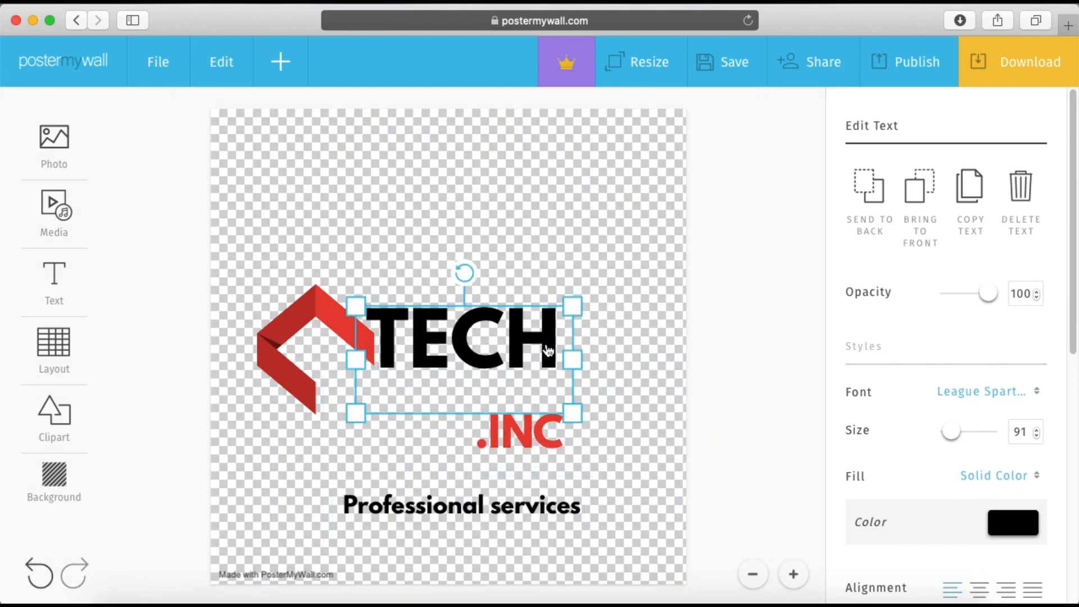
click(550, 340)
text(n)
key(BackSpace)
text(NIC)
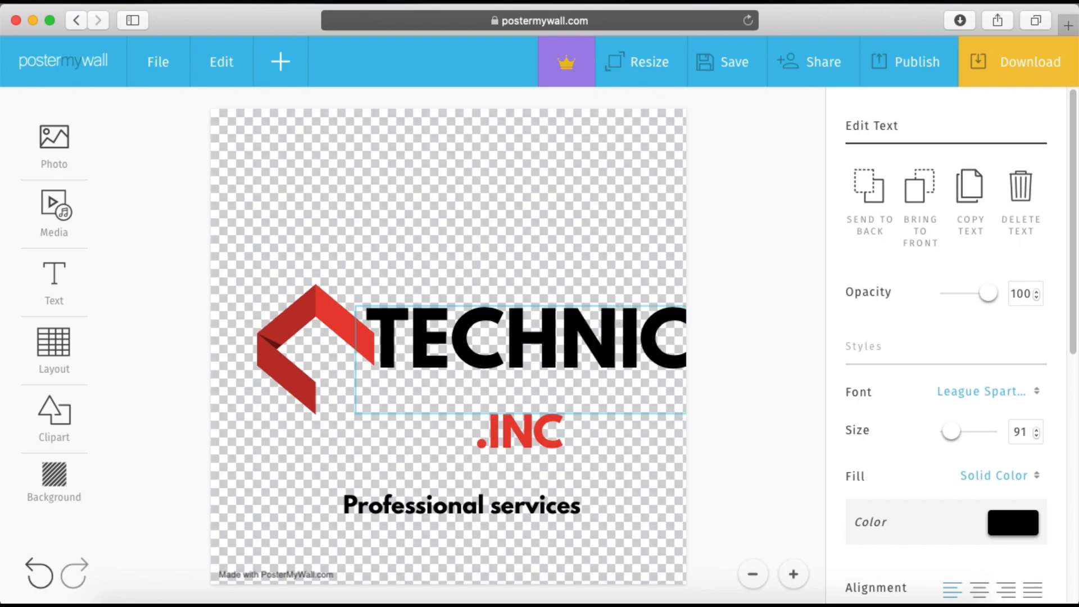
key(Escape)
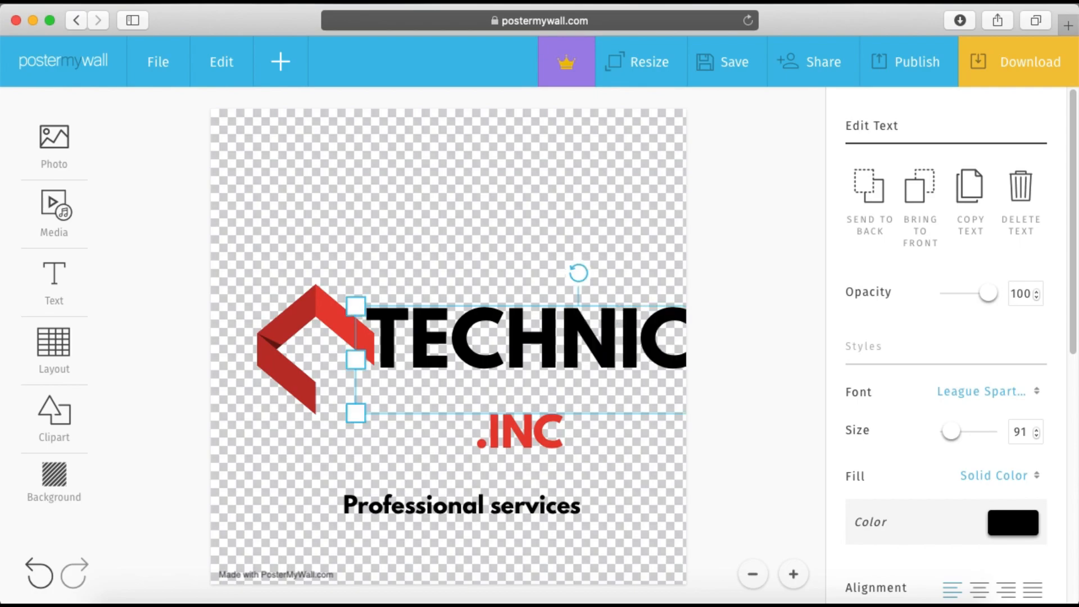
Shrink the "TECHNICAL" text and position it beside the red geometric icon so the whole word fits on the canvas
click(413, 461)
click(402, 378)
drag(397, 404, 426, 389)
drag(539, 357, 475, 376)
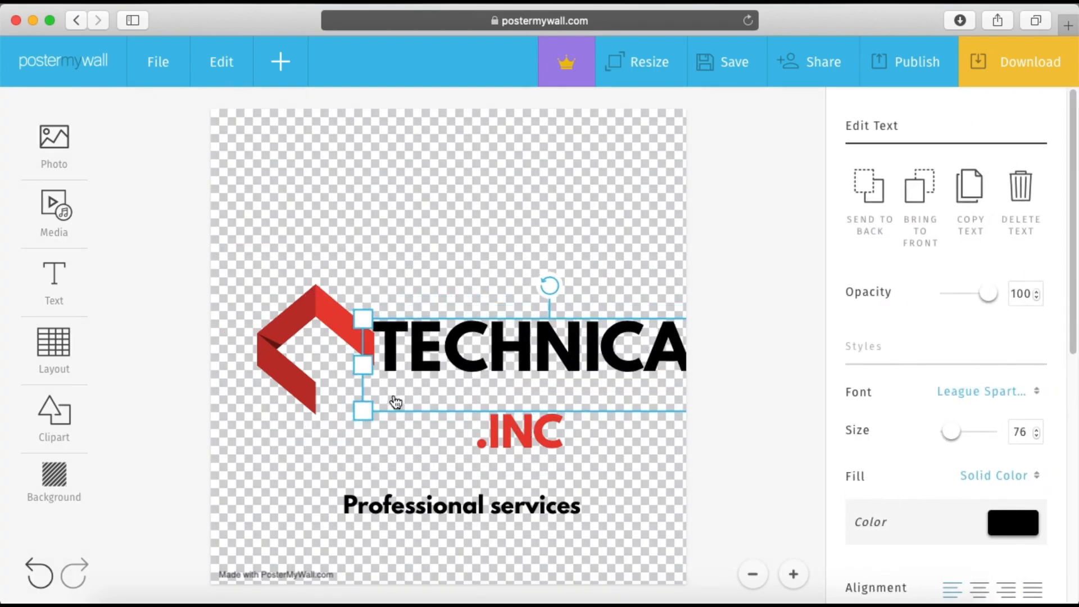
drag(362, 411, 424, 375)
drag(500, 360, 432, 353)
Replace the red ".INC" text with "GURUJI" and move it directly beneath "TECHNICAL", next to the icon
click(496, 419)
click(496, 419)
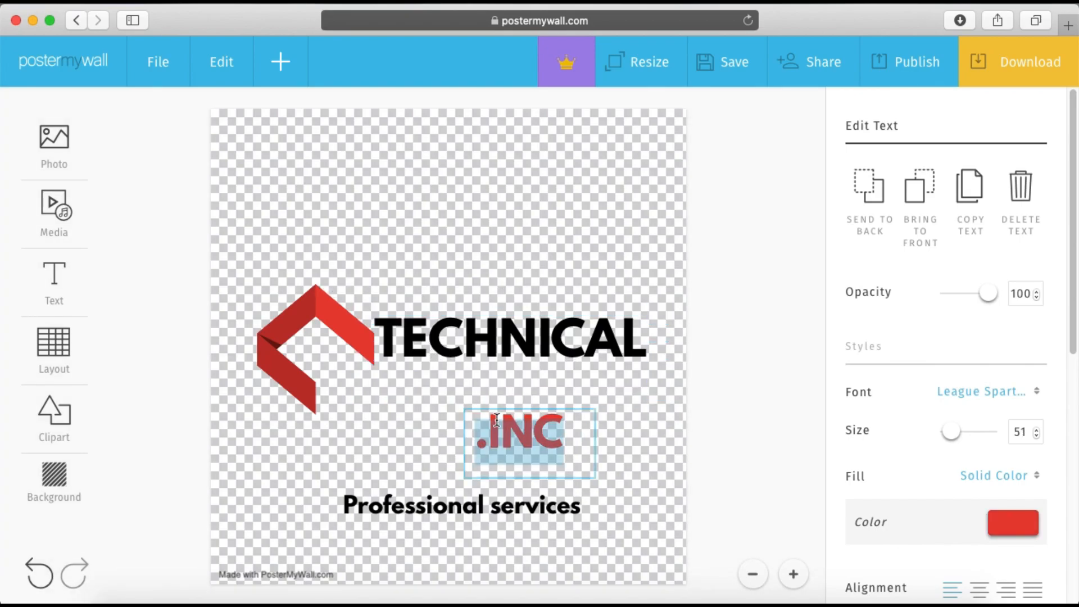
text(GURU)
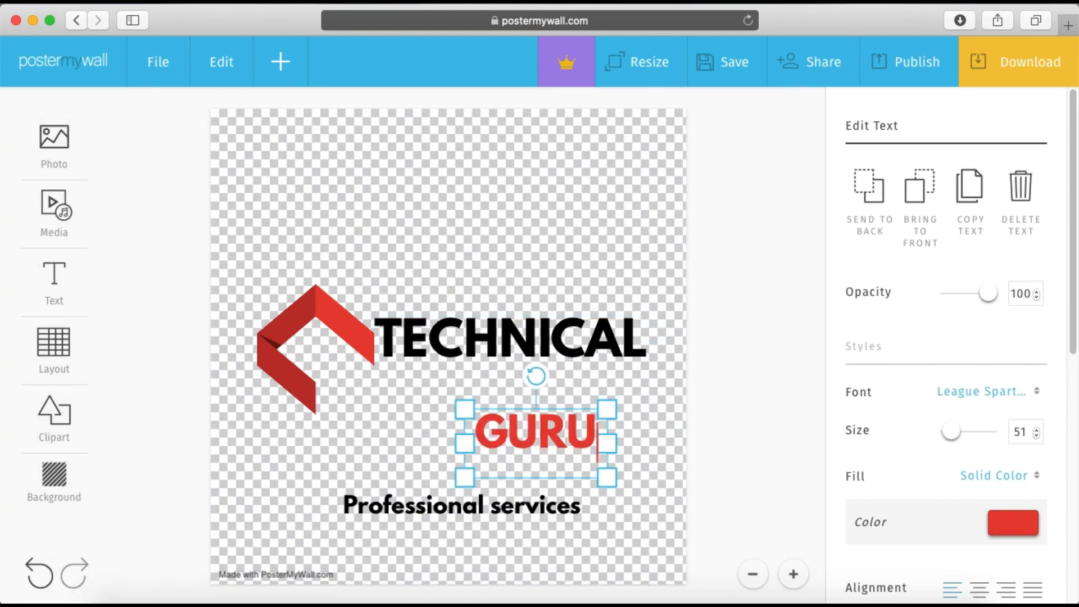
text(JI)
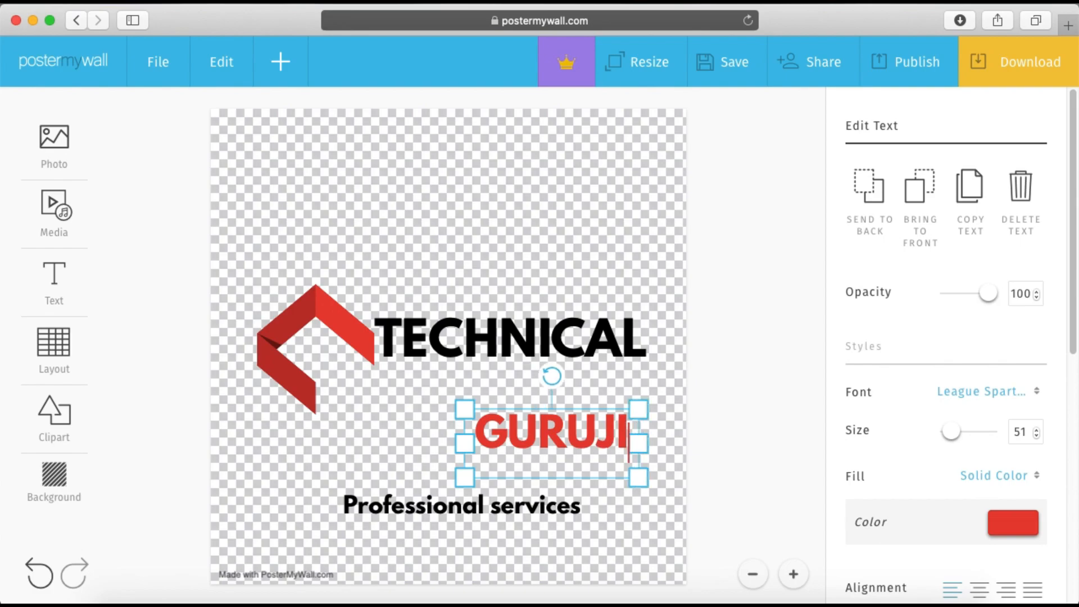
click(748, 416)
drag(607, 440, 456, 400)
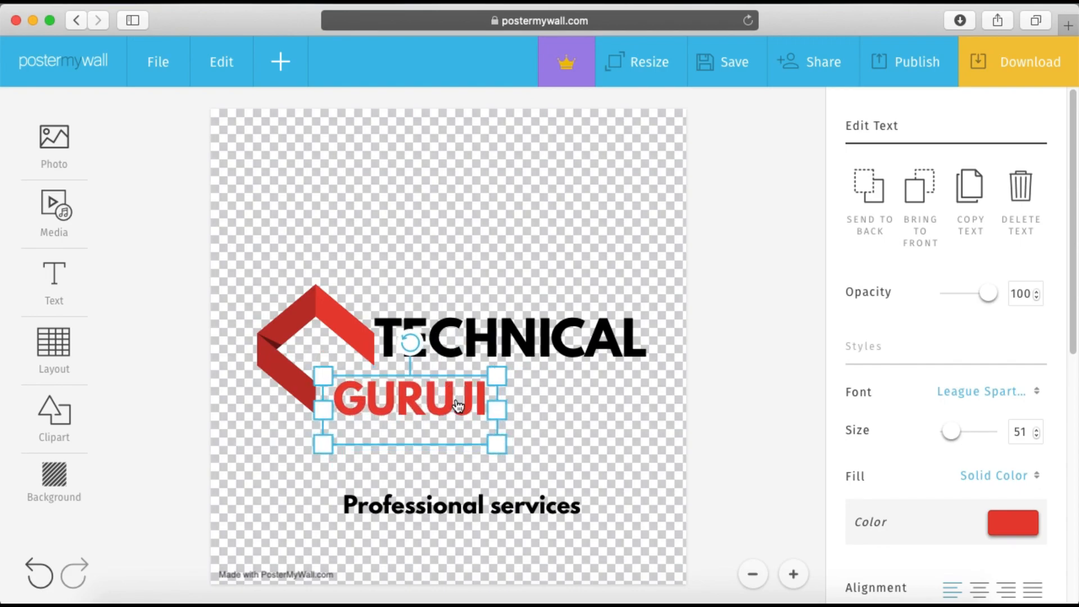
click(719, 417)
click(546, 531)
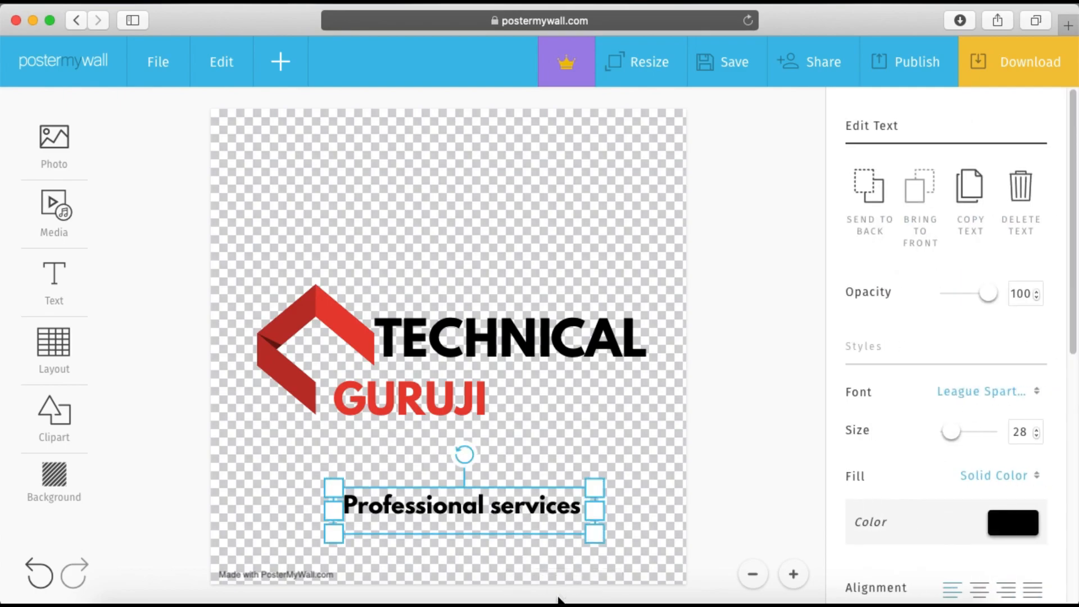
key(Delete)
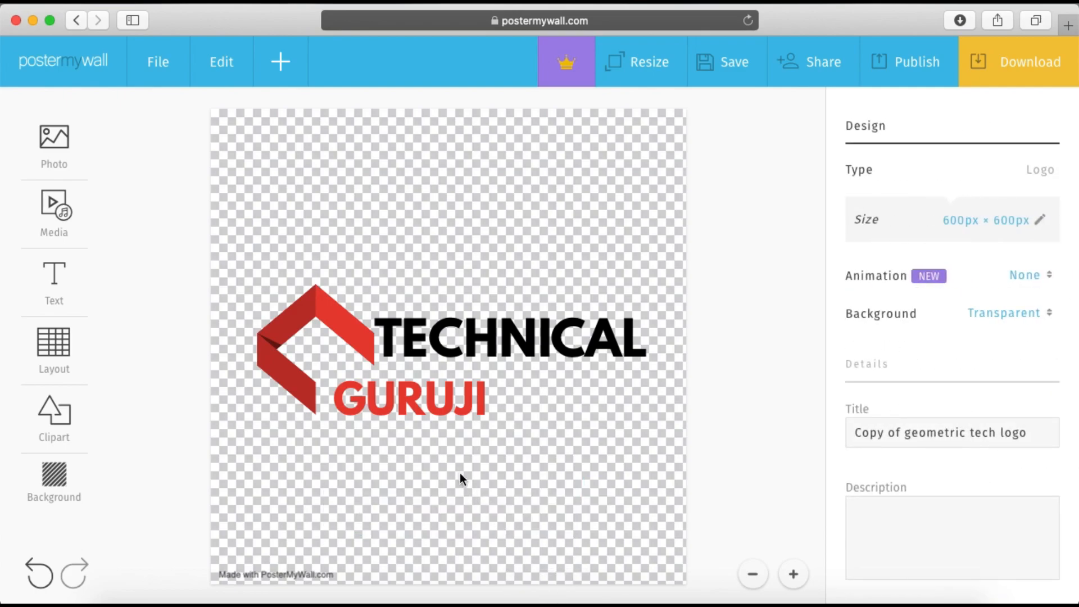
key(super+z)
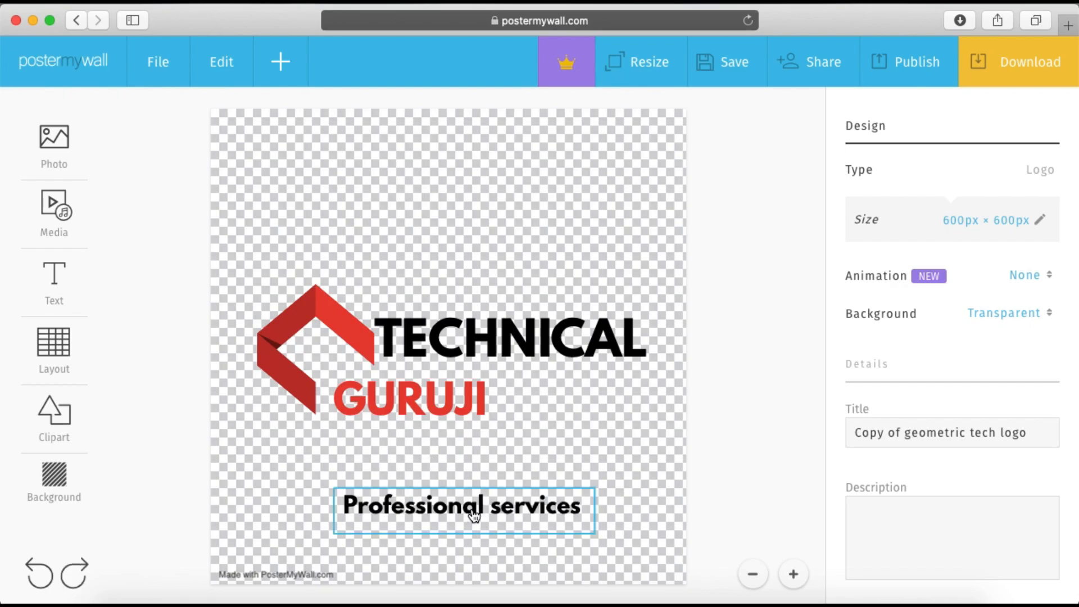
Delete the "Professional services" tagline and nudge "GURUJI" and "TECHNICAL" slightly closer to the icon
click(533, 517)
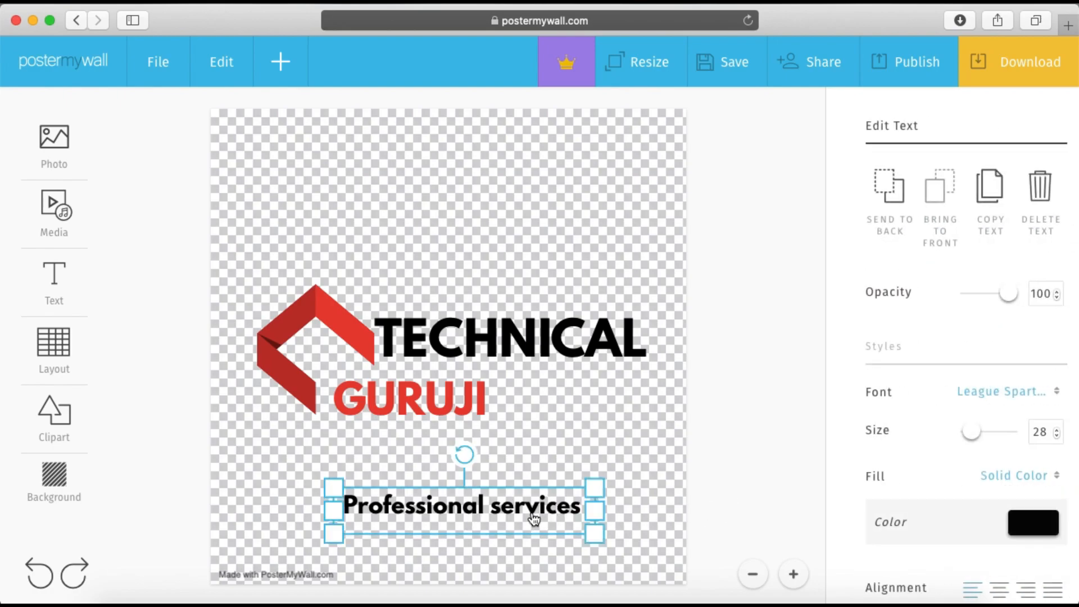
key(Delete)
drag(443, 399, 437, 399)
drag(509, 355, 513, 353)
click(751, 433)
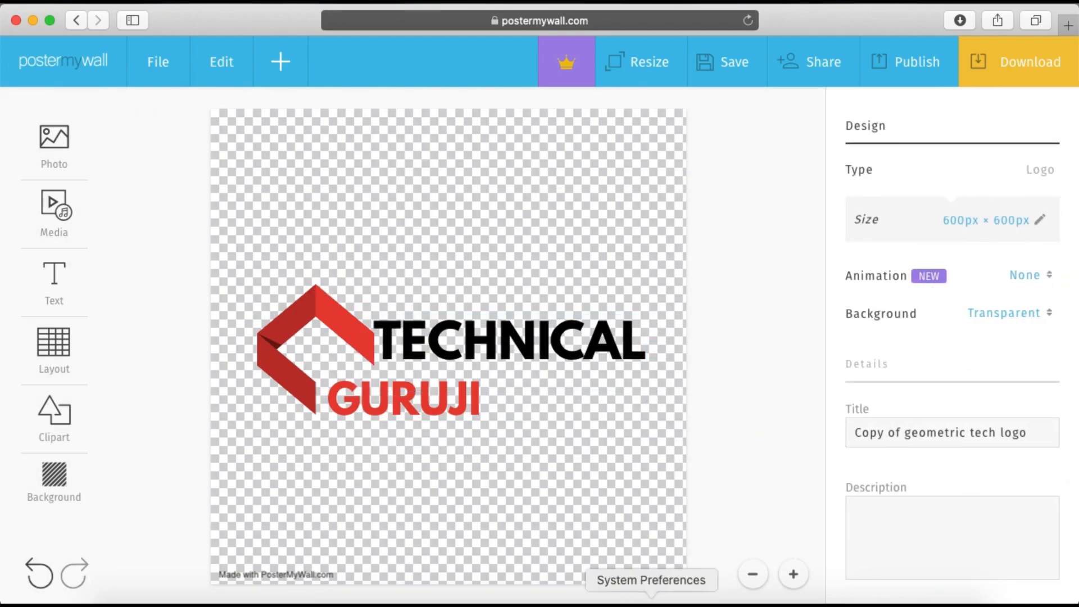
Enlarge the "GURUJI" and "TECHNICAL" texts slightly so they fill more of the logo
click(430, 425)
drag(492, 449, 531, 473)
click(753, 404)
Set the logo's background to a white Solid Color fill
click(1017, 310)
click(978, 425)
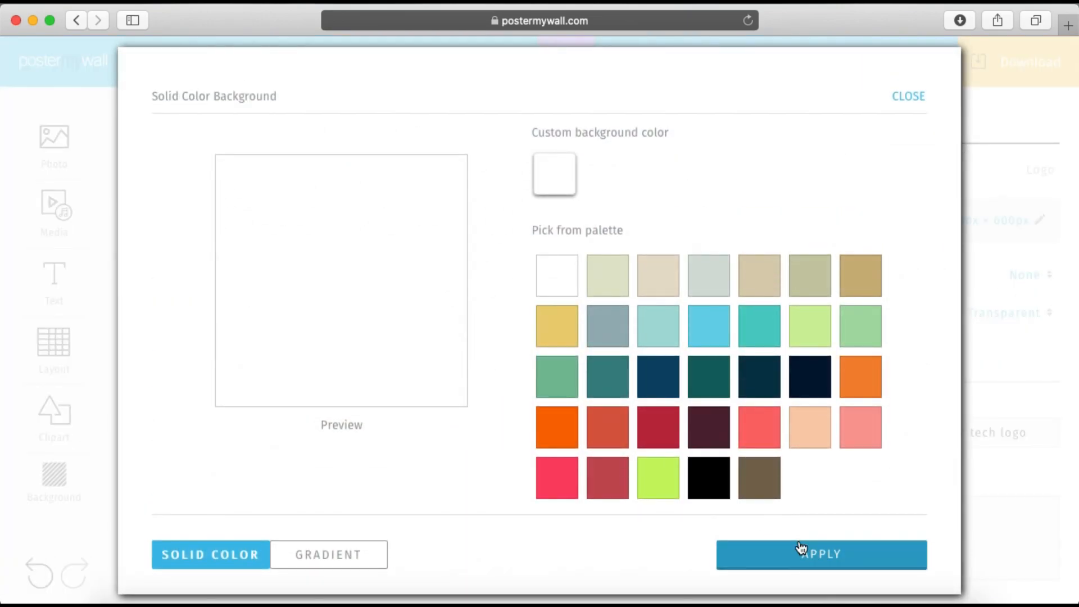
click(802, 551)
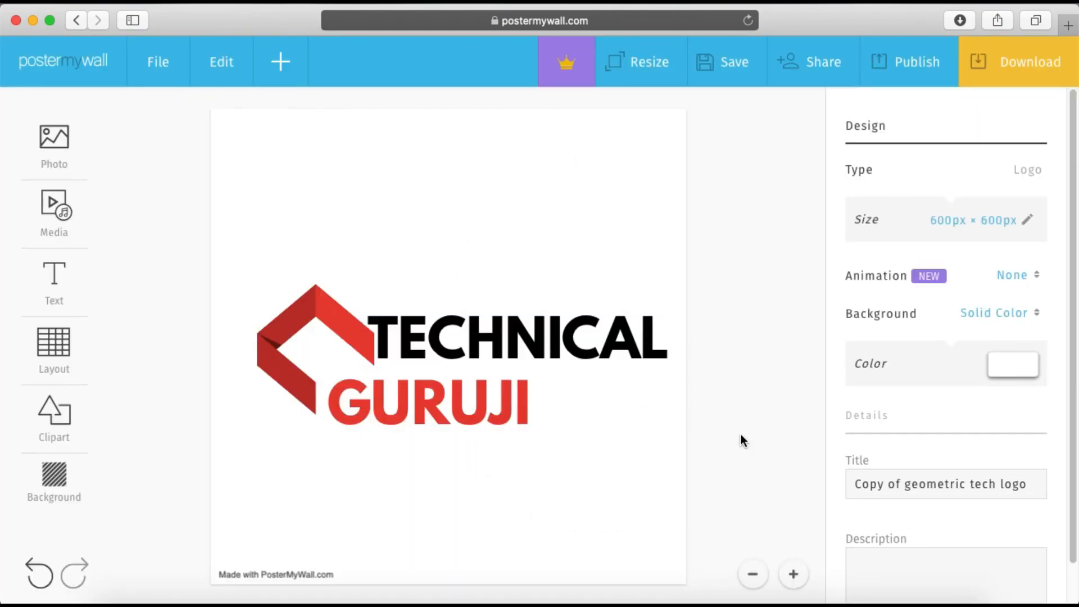
Save the design and request its download as the free Basic Image in JPG format
click(709, 83)
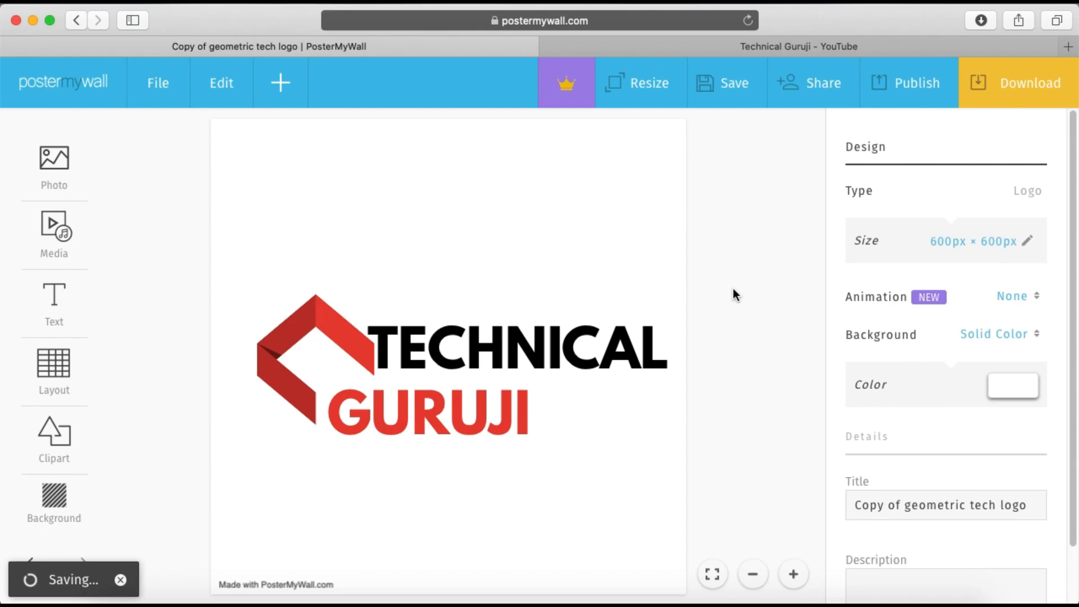
click(576, 453)
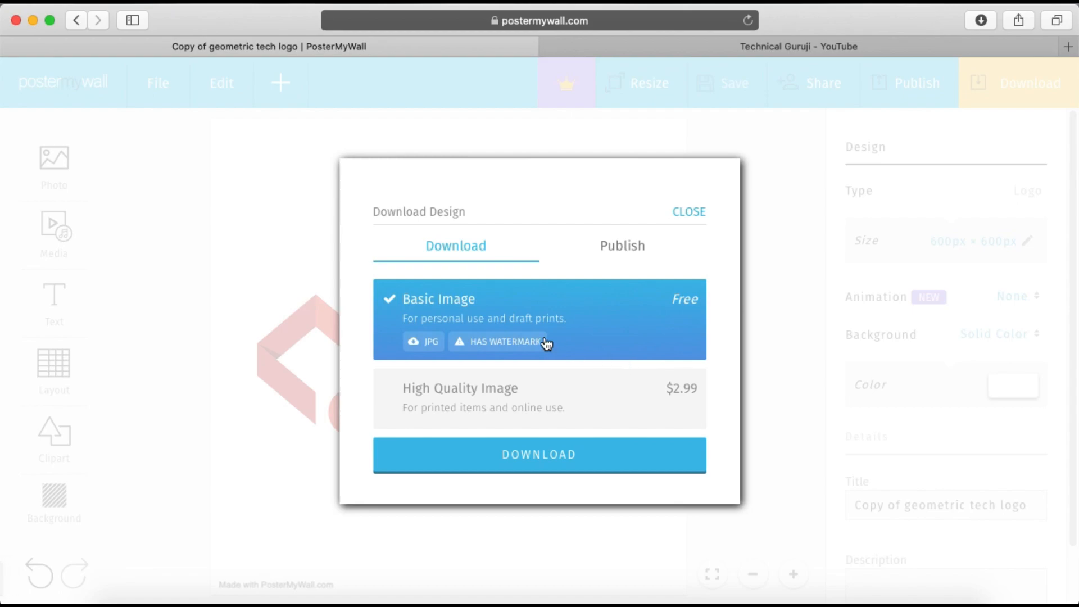
click(508, 453)
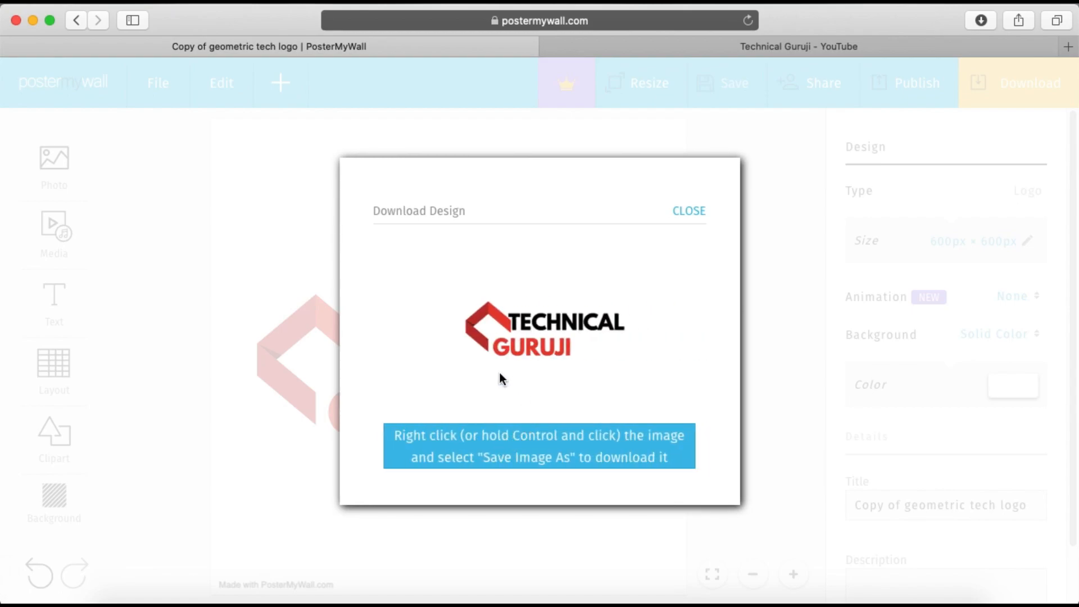
Save the generated logo image to the Desktop under the suggested name "Unknown"
right_click(537, 427)
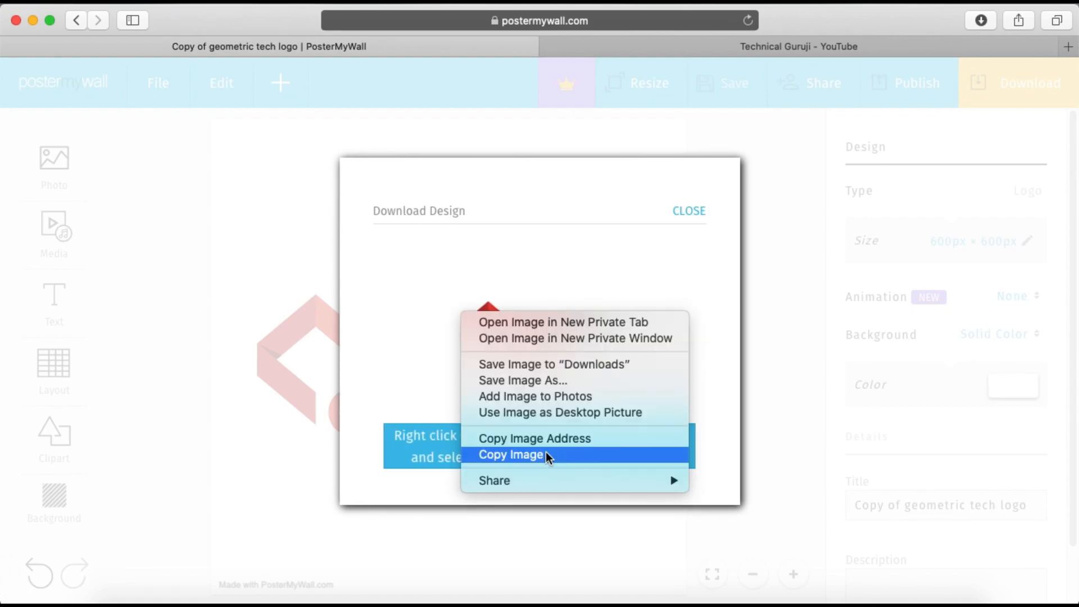
click(550, 381)
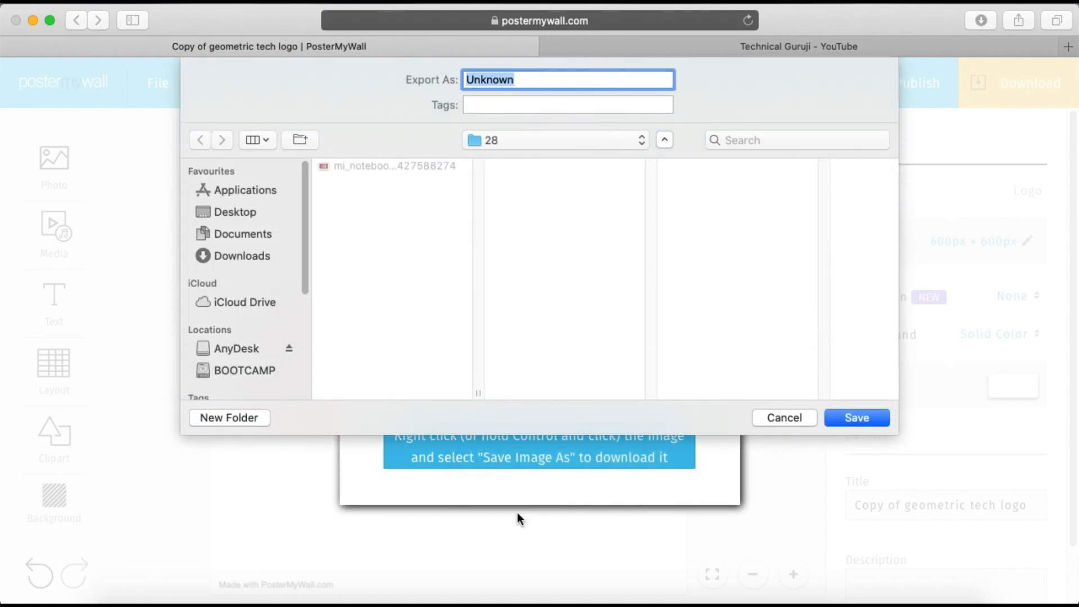
click(263, 215)
click(845, 414)
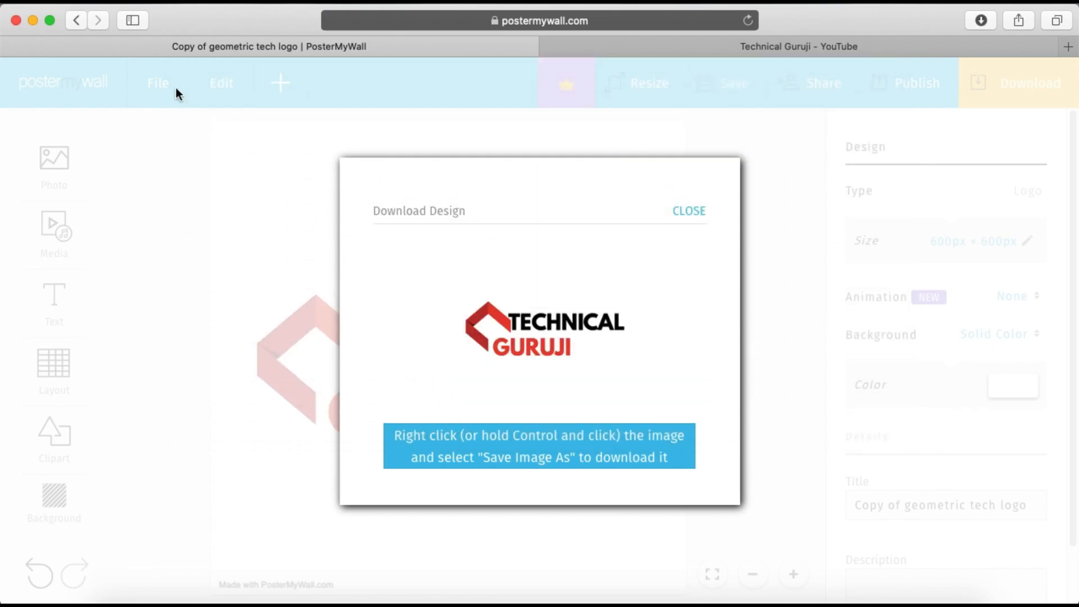
Switch to the desktop and open the saved "Unknown" image to inspect the downloaded logo
click(33, 20)
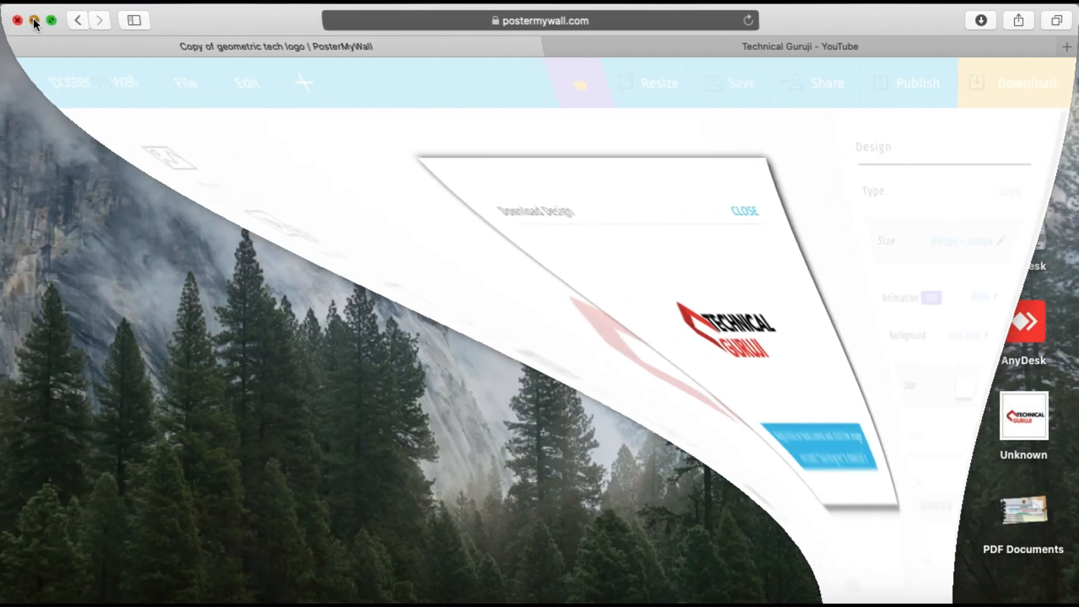
click(1032, 420)
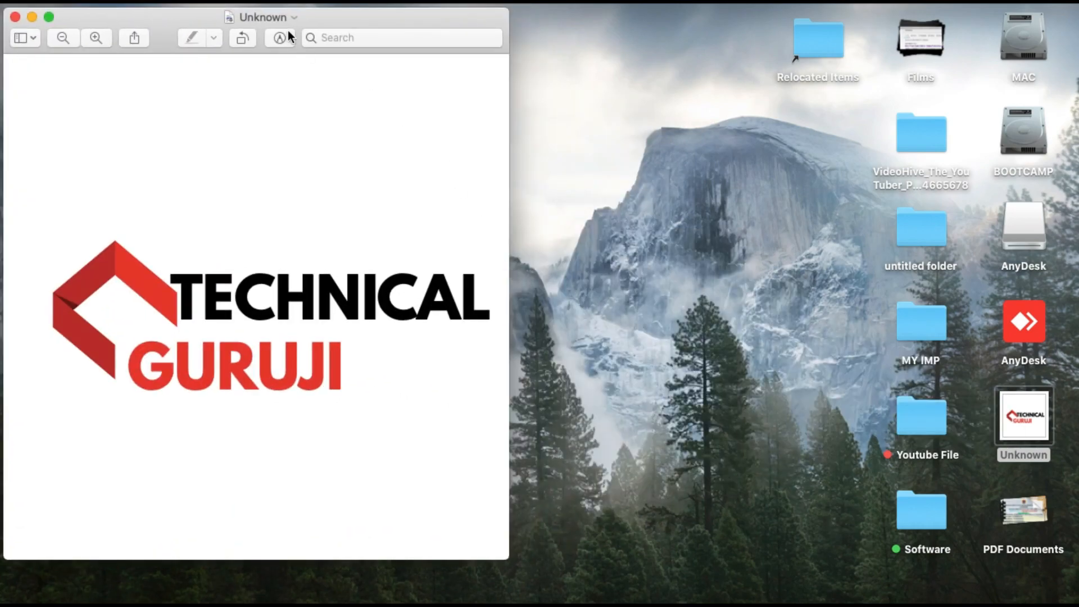
drag(287, 19, 516, 43)
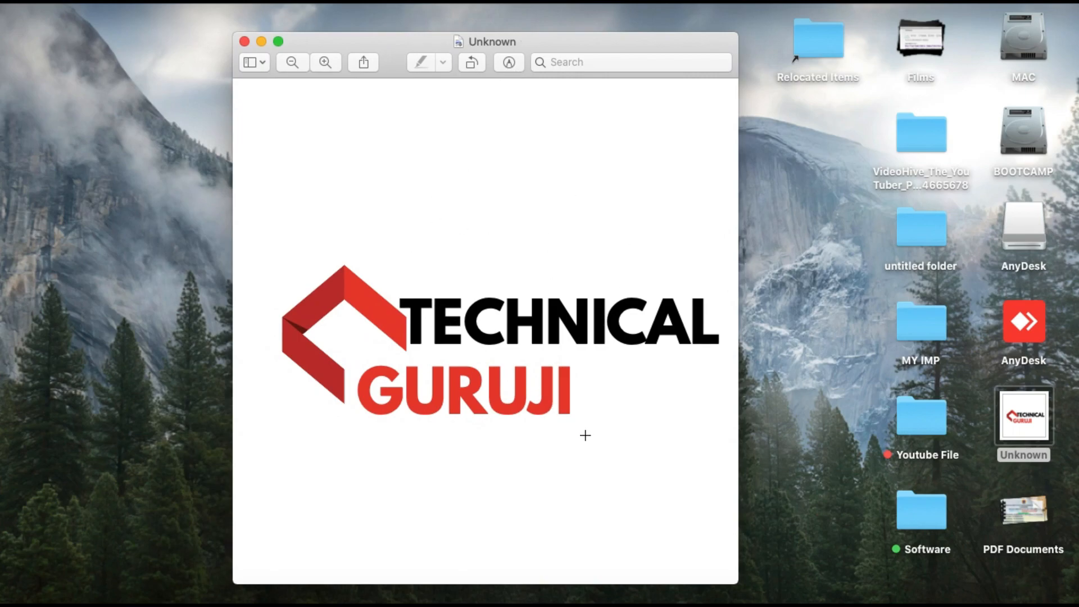
Close the image preview, return to PosterMyWall in the browser and dismiss the Download Design dialog
click(245, 41)
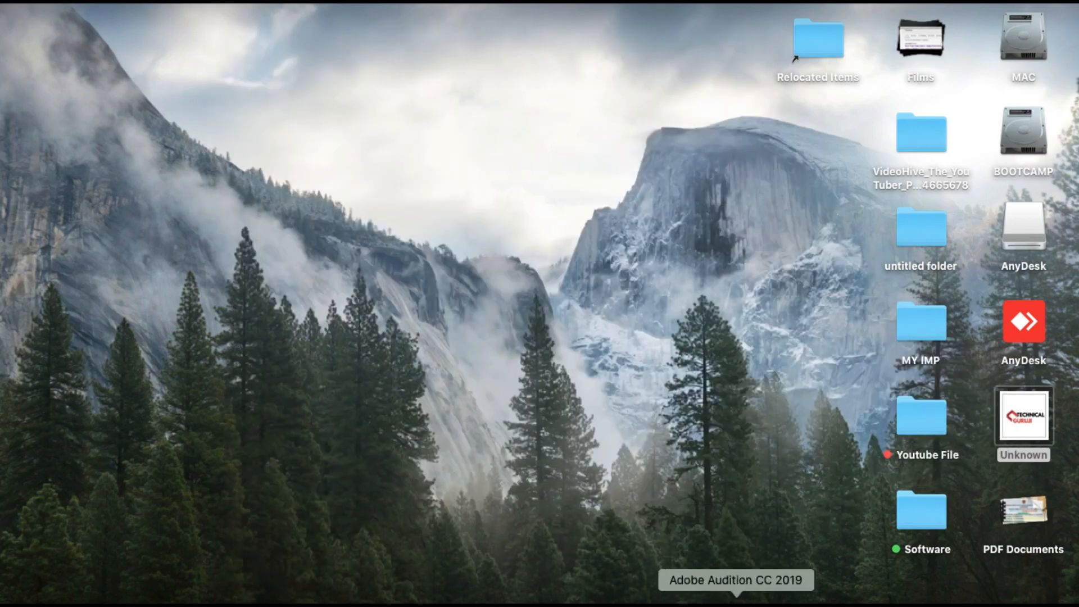
click(939, 597)
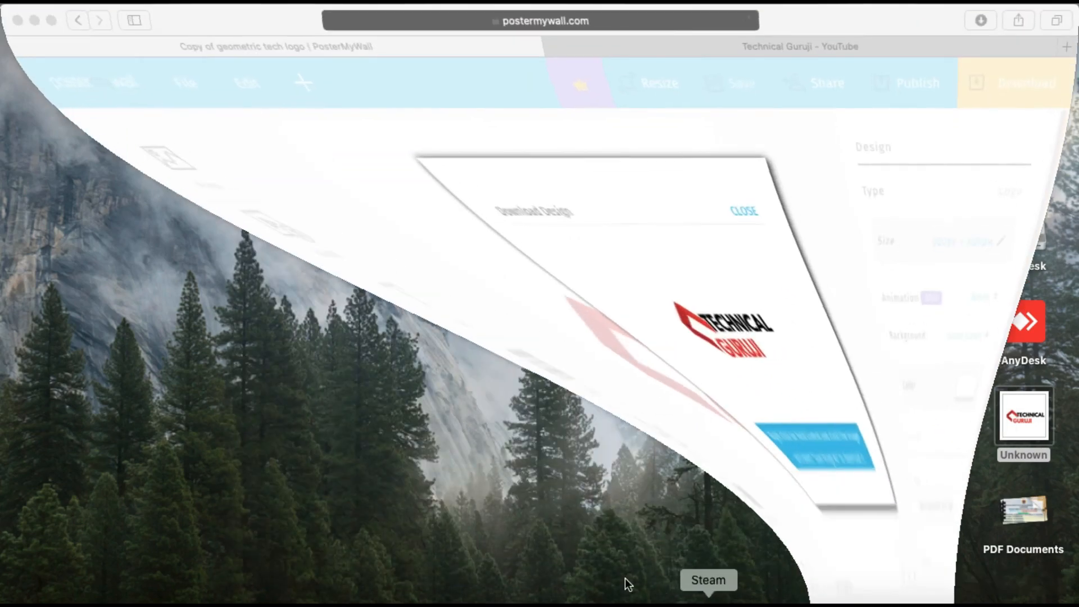
click(689, 212)
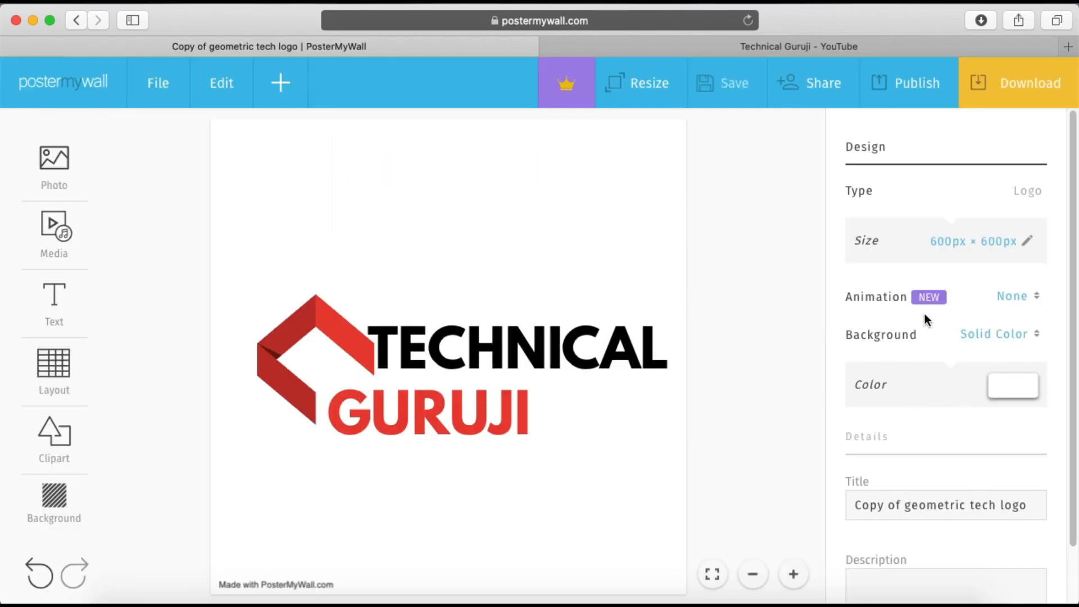
Try the Fade, Slide and Rise animations on the logo, and set the animation back to None
click(1002, 309)
click(970, 378)
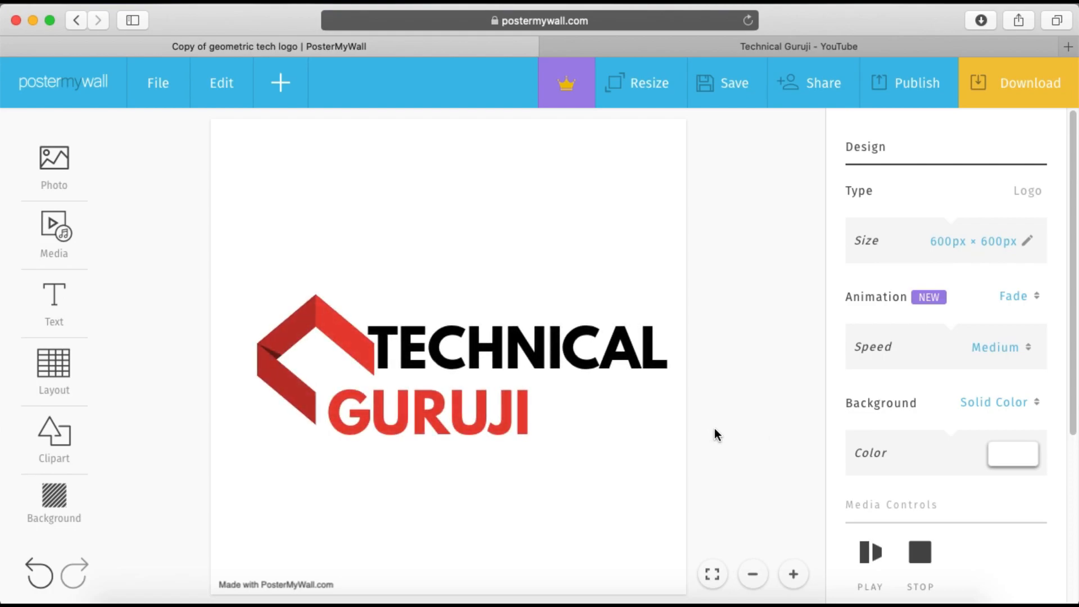
click(1026, 310)
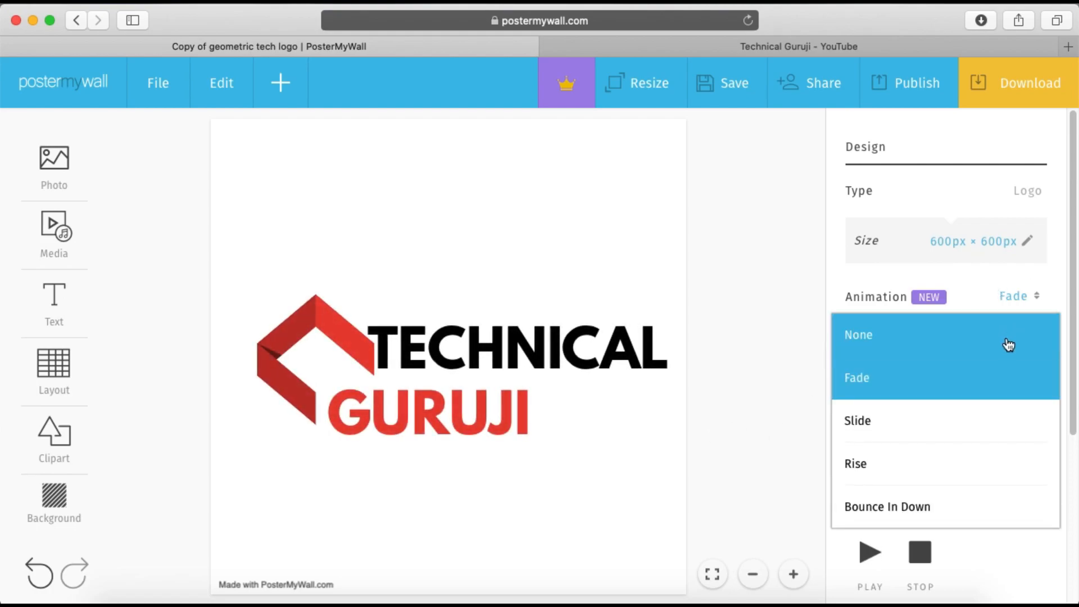
click(975, 430)
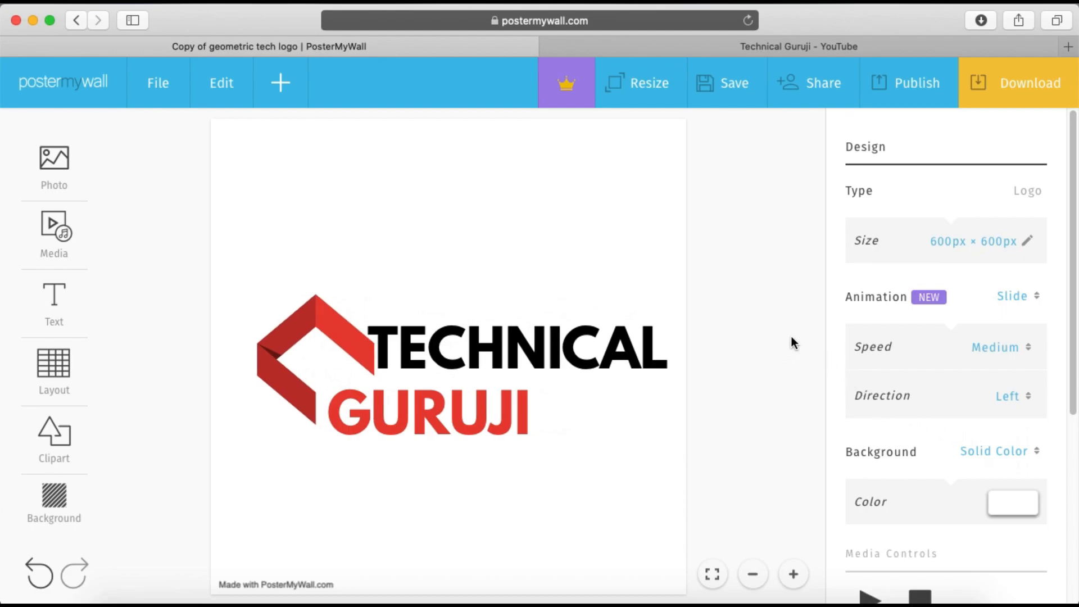
click(1012, 297)
click(942, 456)
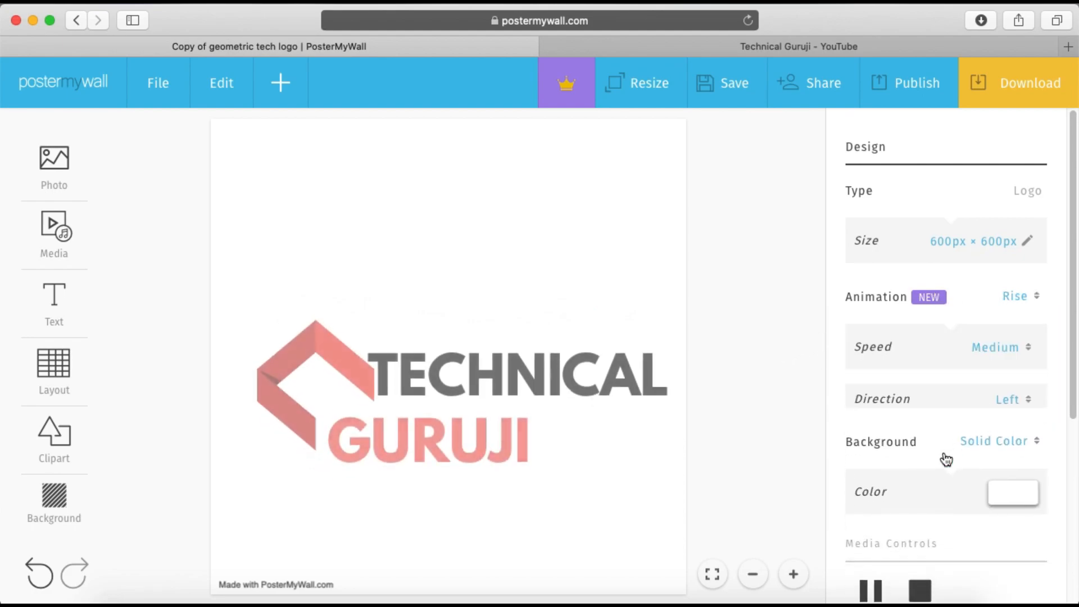
click(1024, 306)
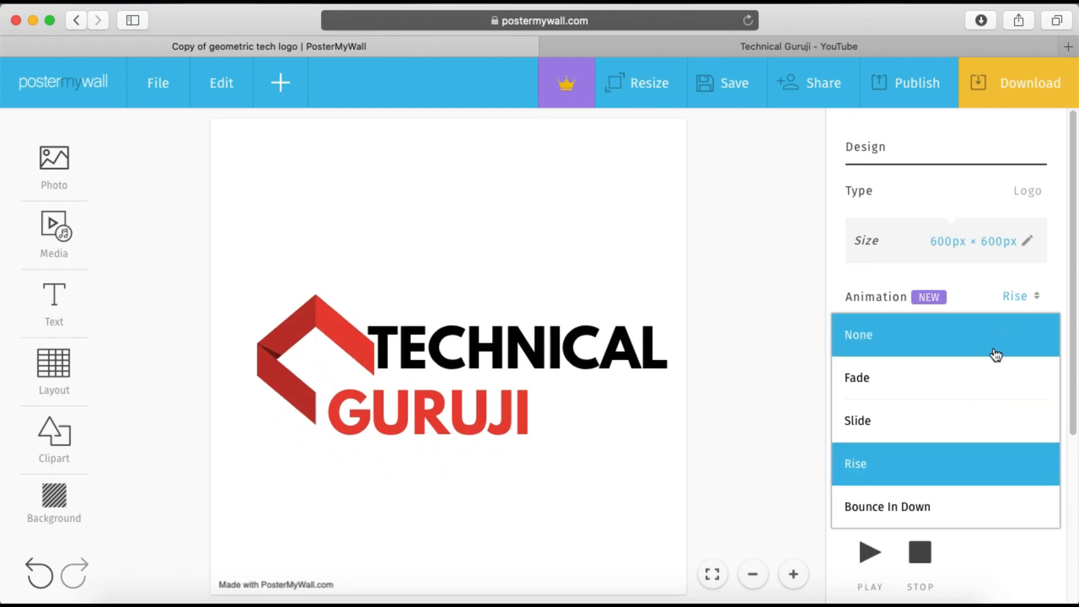
click(994, 348)
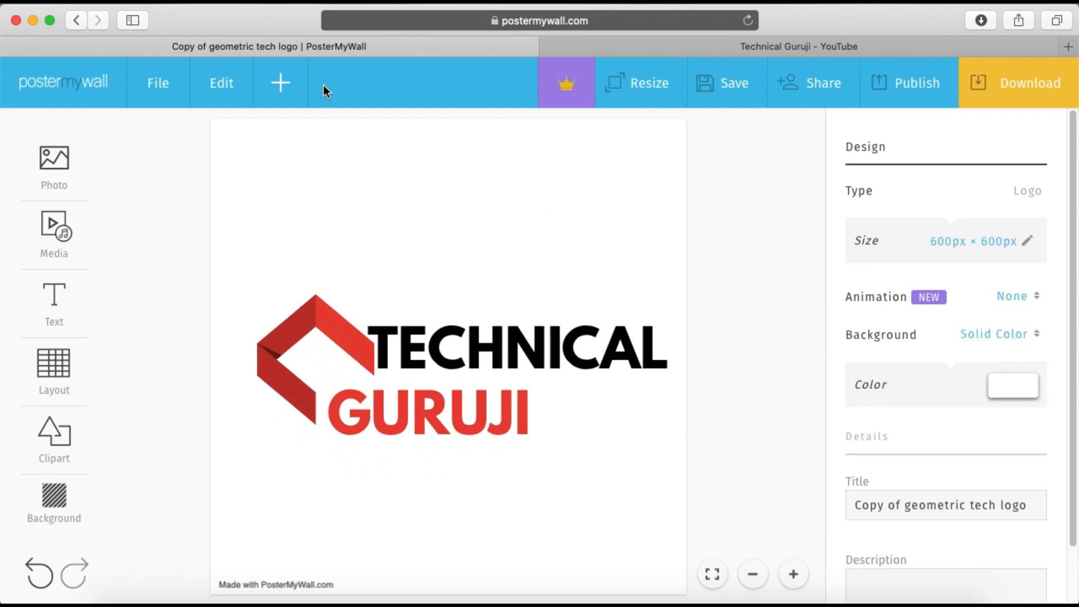
click(66, 177)
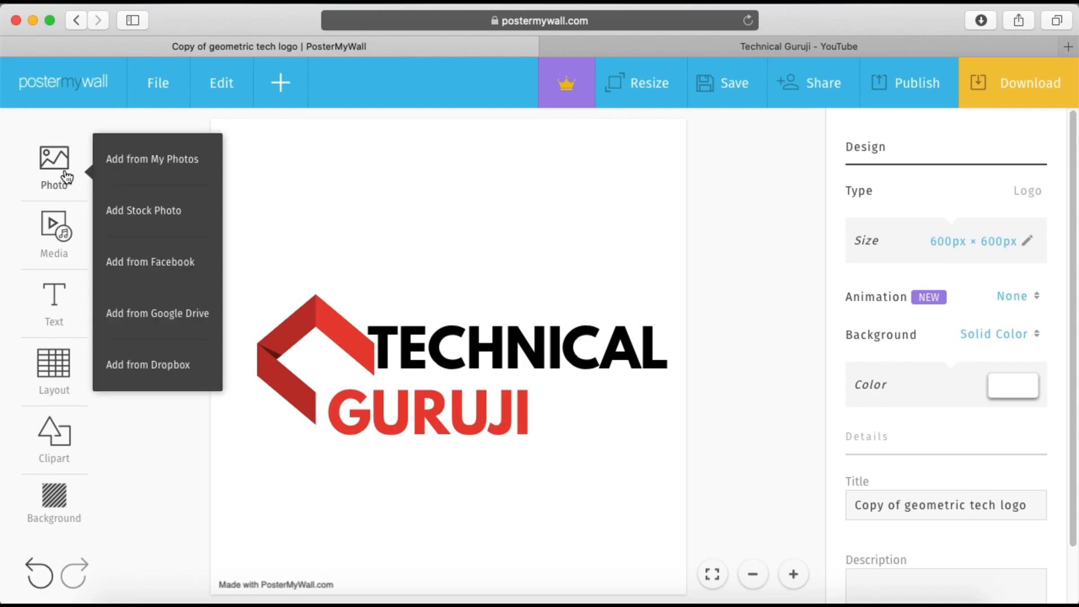
click(65, 243)
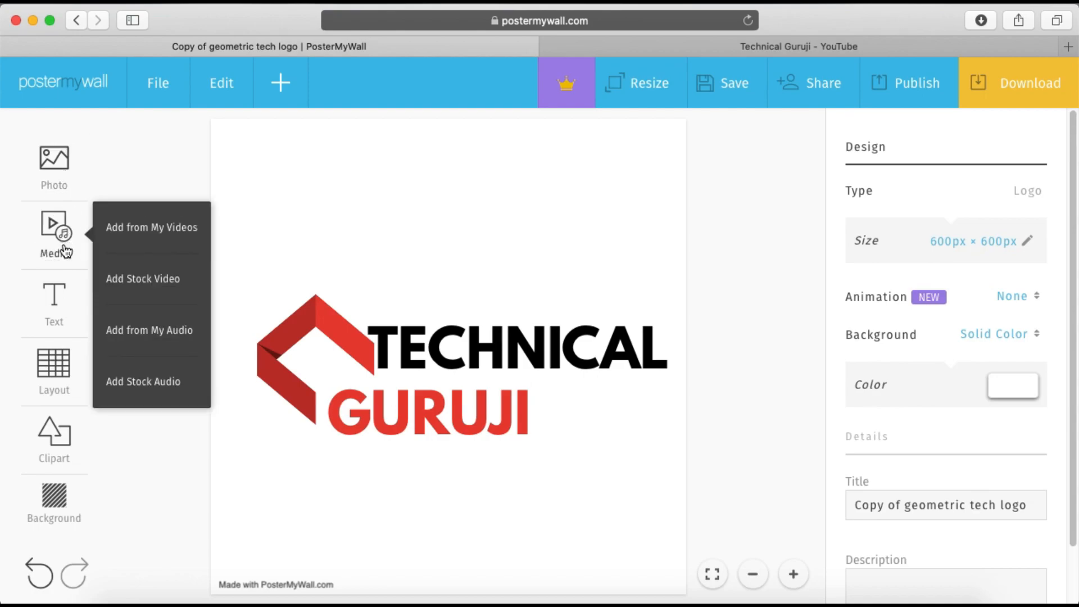
click(68, 304)
click(66, 375)
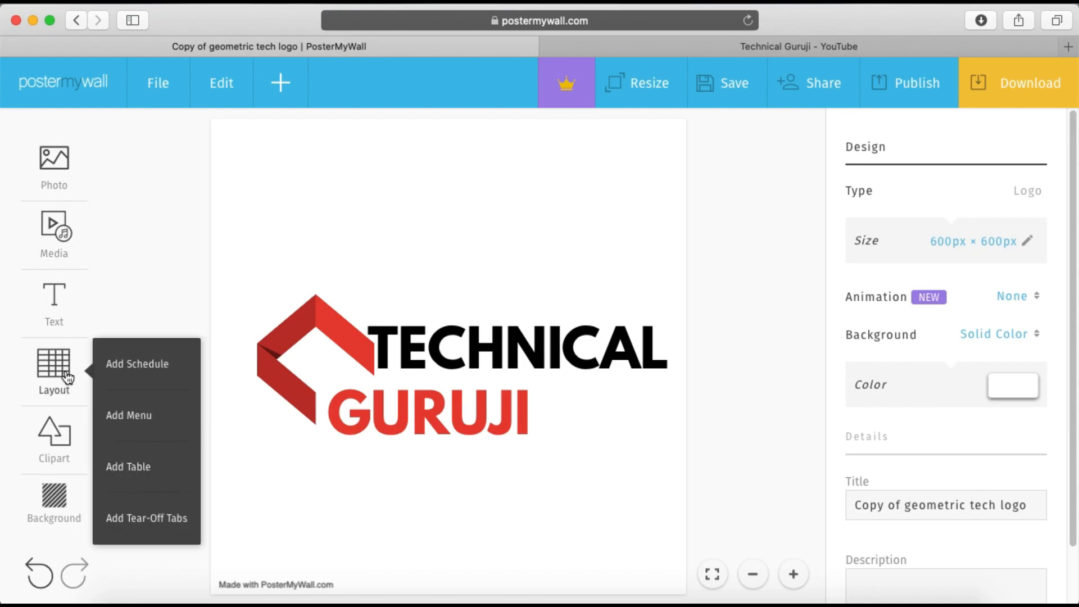
click(57, 440)
Try a stock photo of soap bubbles as the logo's background and undo the change
click(57, 522)
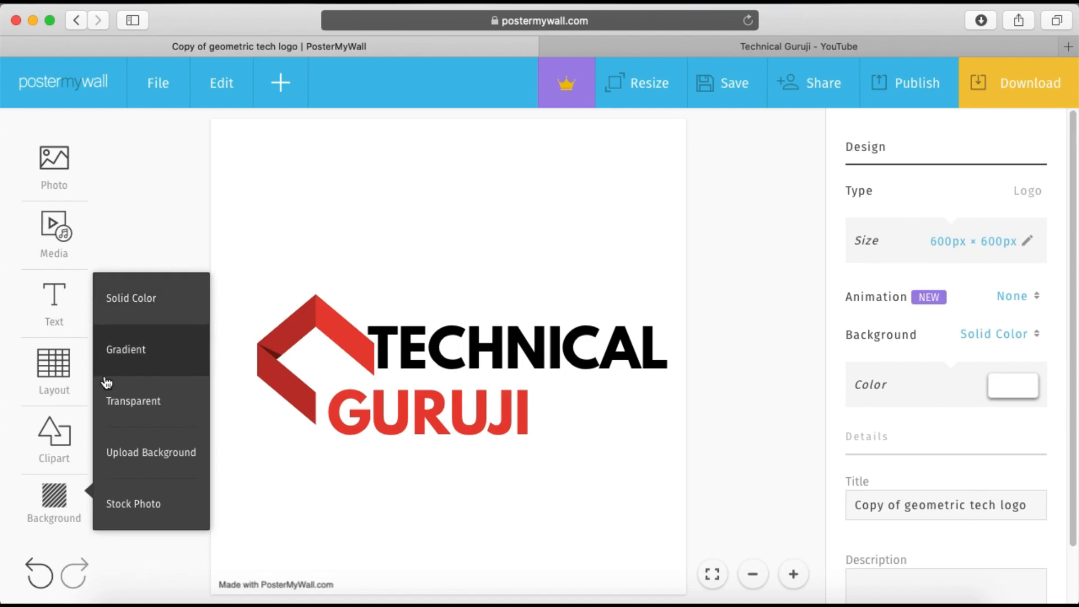
click(135, 504)
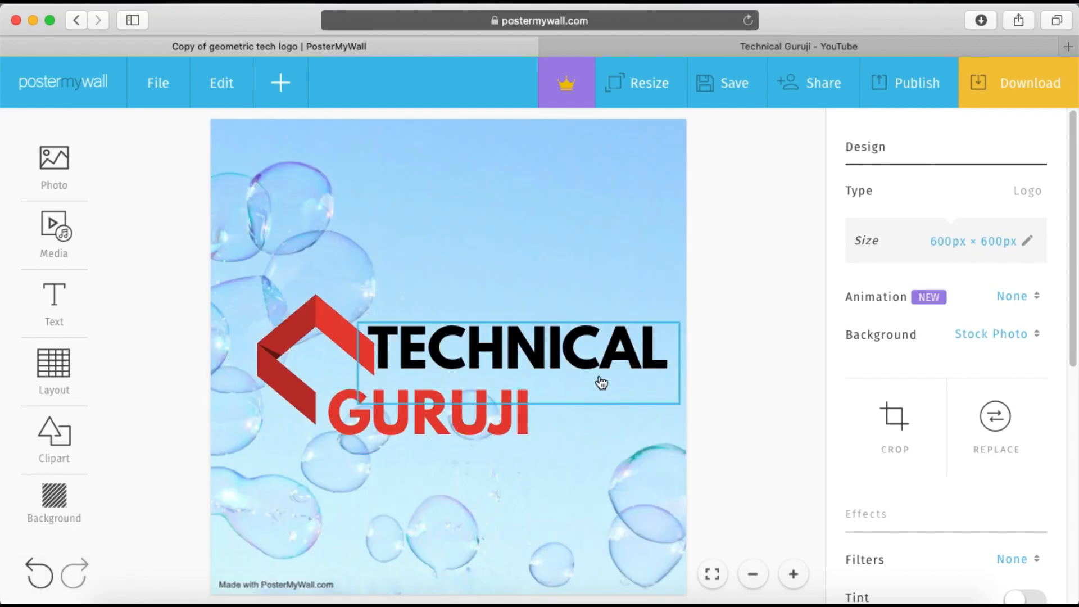
key(super+z)
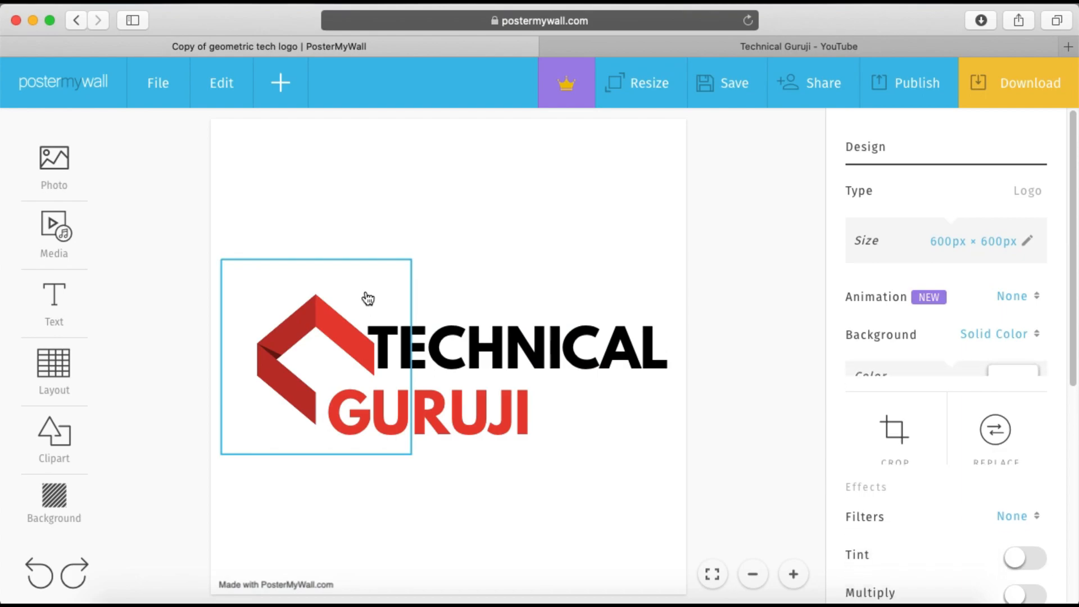